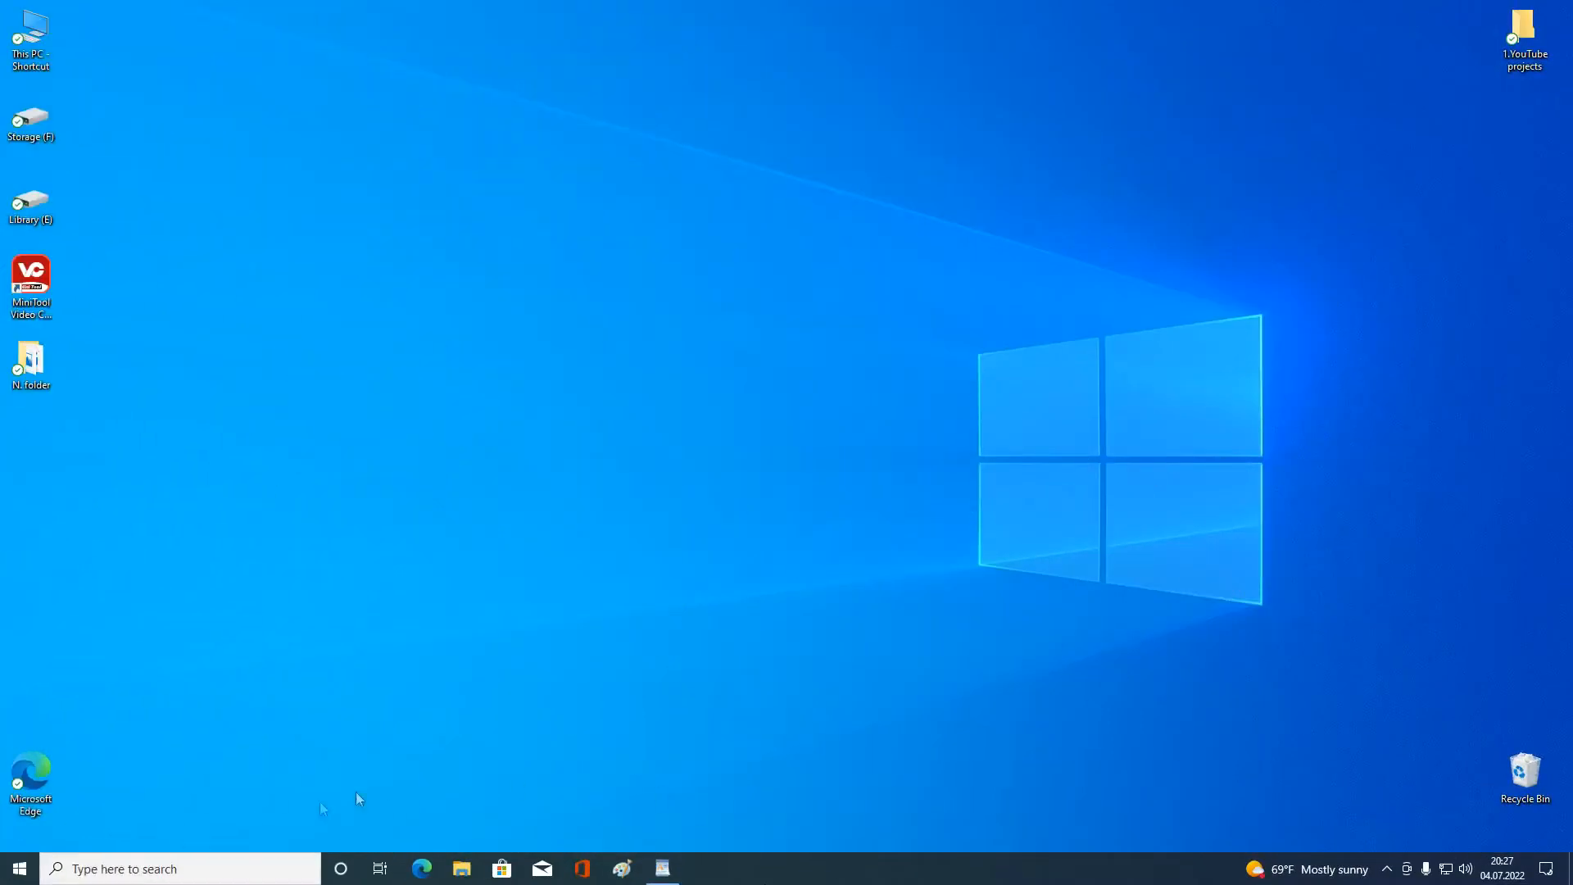
Search Windows for the Registry Editor and run it as administrator
{"action": "left_click", "coordinate": [164, 868]}
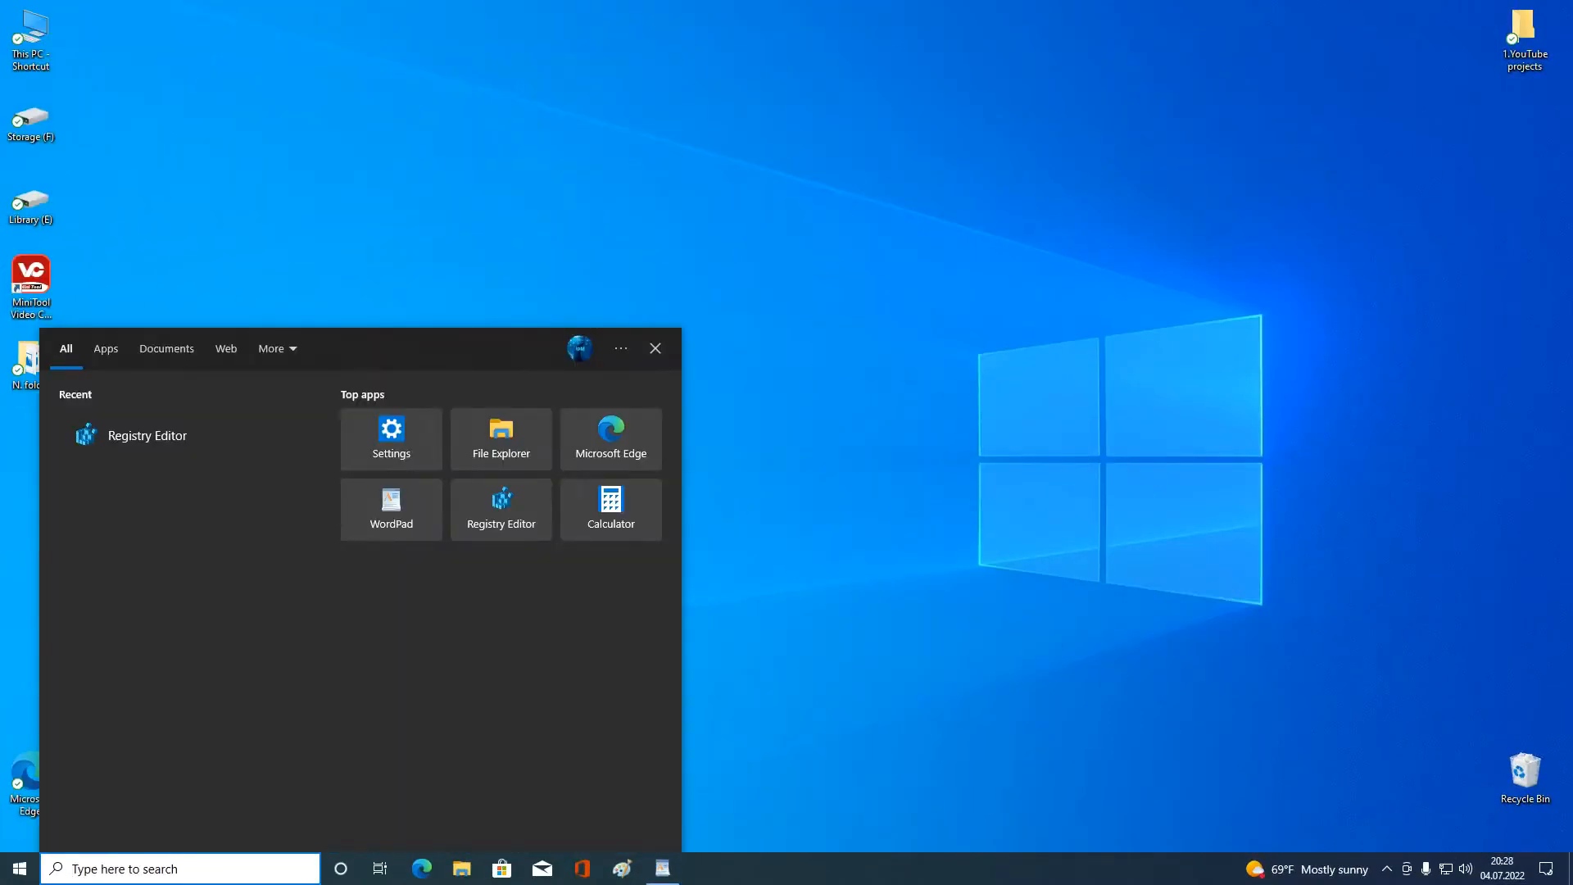
{"action": "type", "text": "regi"}
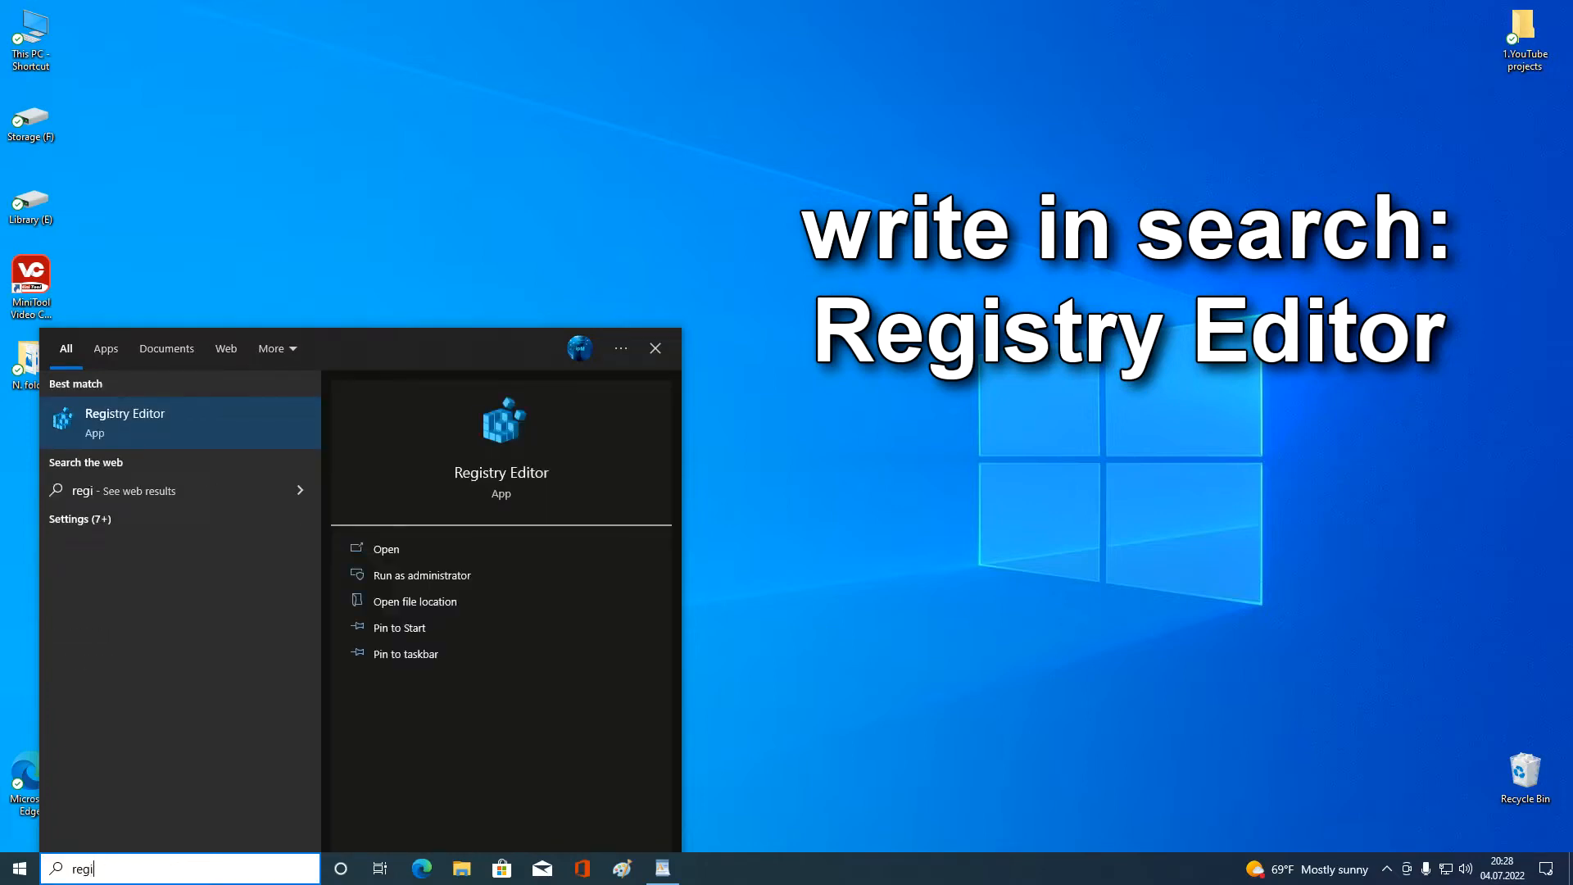
{"action": "right_click", "coordinate": [264, 434]}
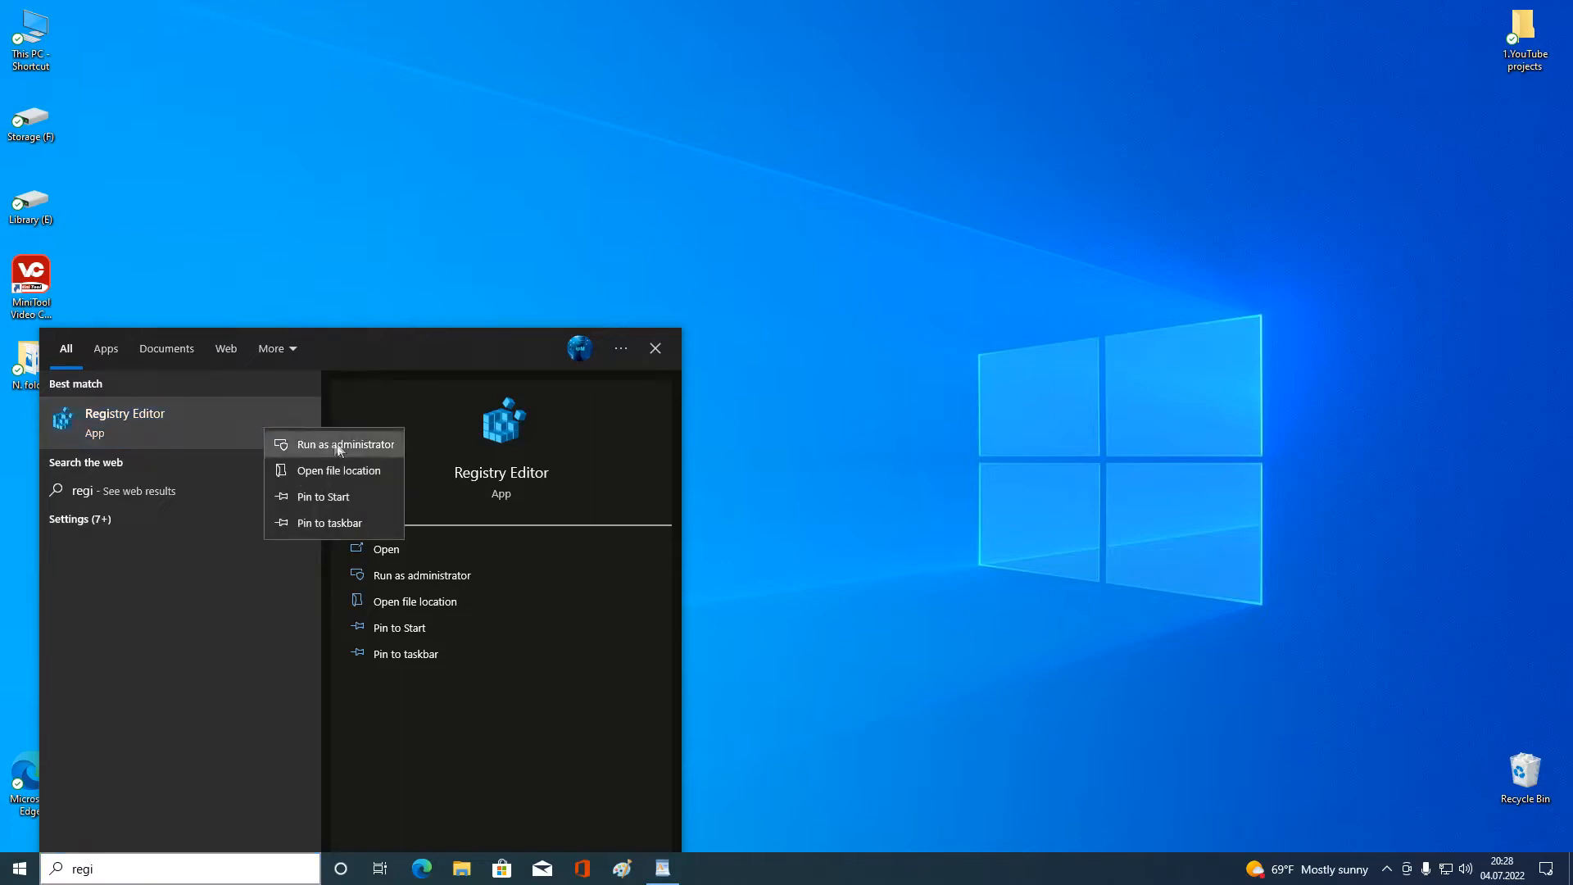
{"action": "left_click", "coordinate": [391, 445]}
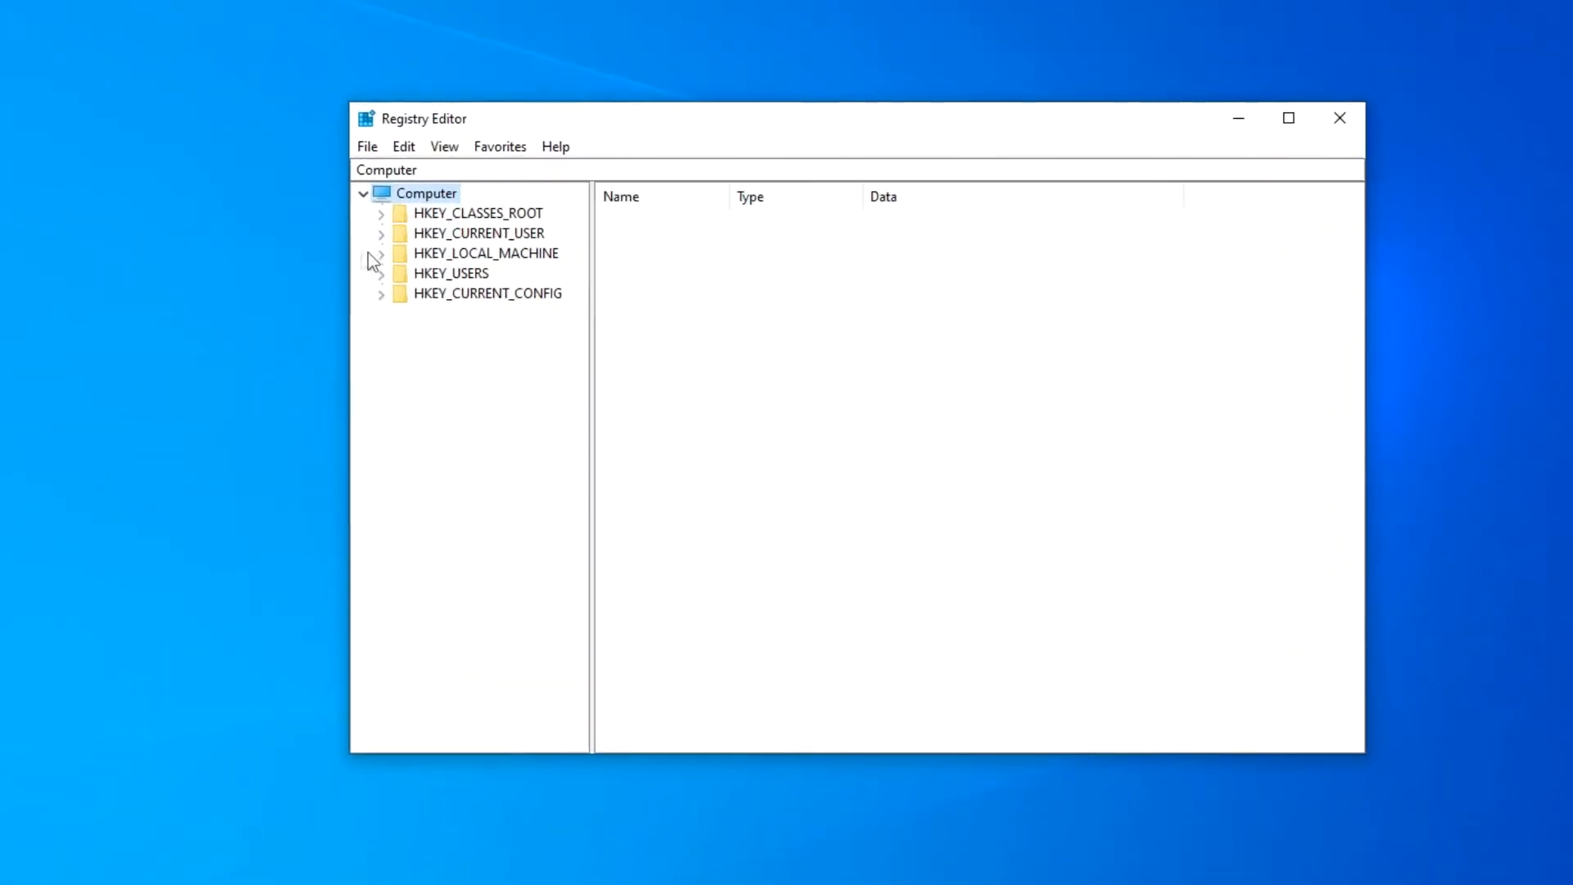
Expand the registry tree to HKEY_LOCAL_MACHINE\SOFTWARE\Policies\Microsoft\Windows and select the Windows key
{"action": "left_click", "coordinate": [433, 264]}
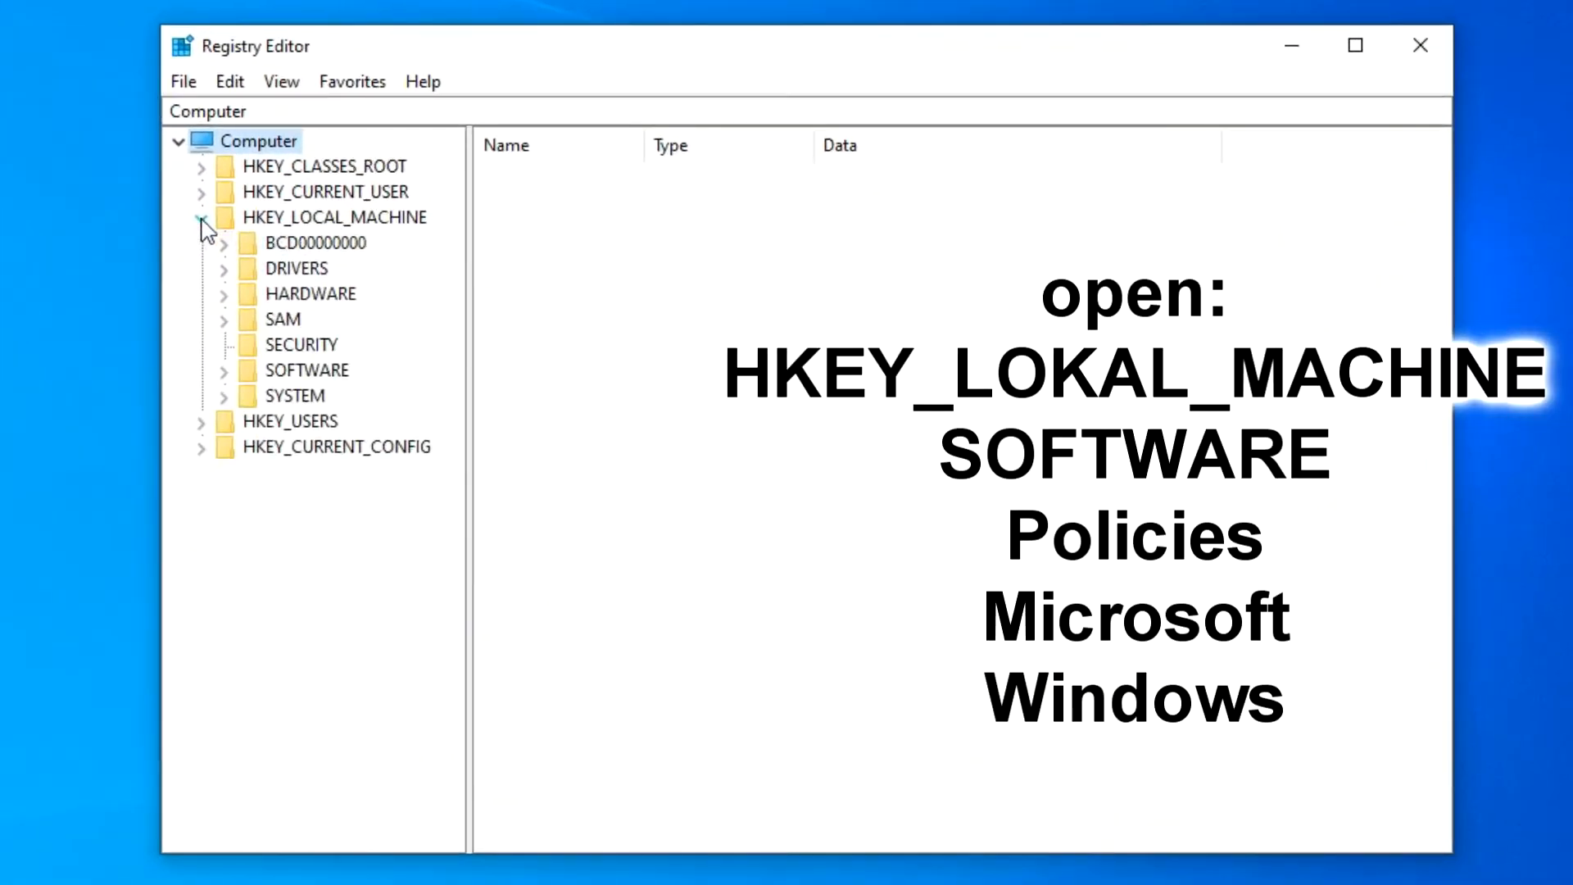
{"action": "left_click", "coordinate": [227, 373]}
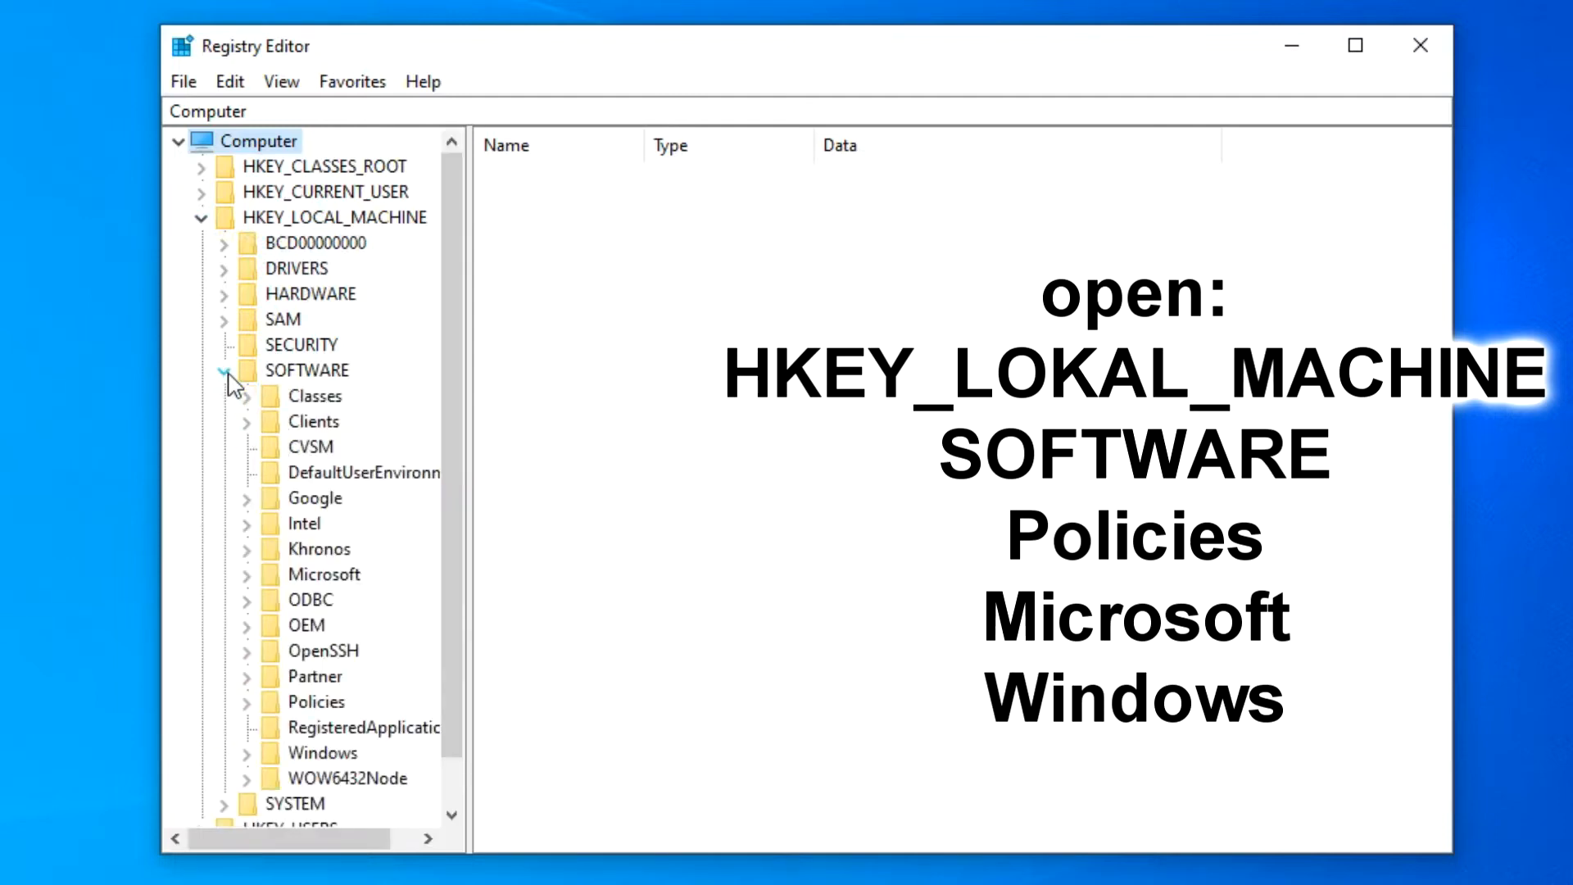
{"action": "left_click", "coordinate": [246, 704]}
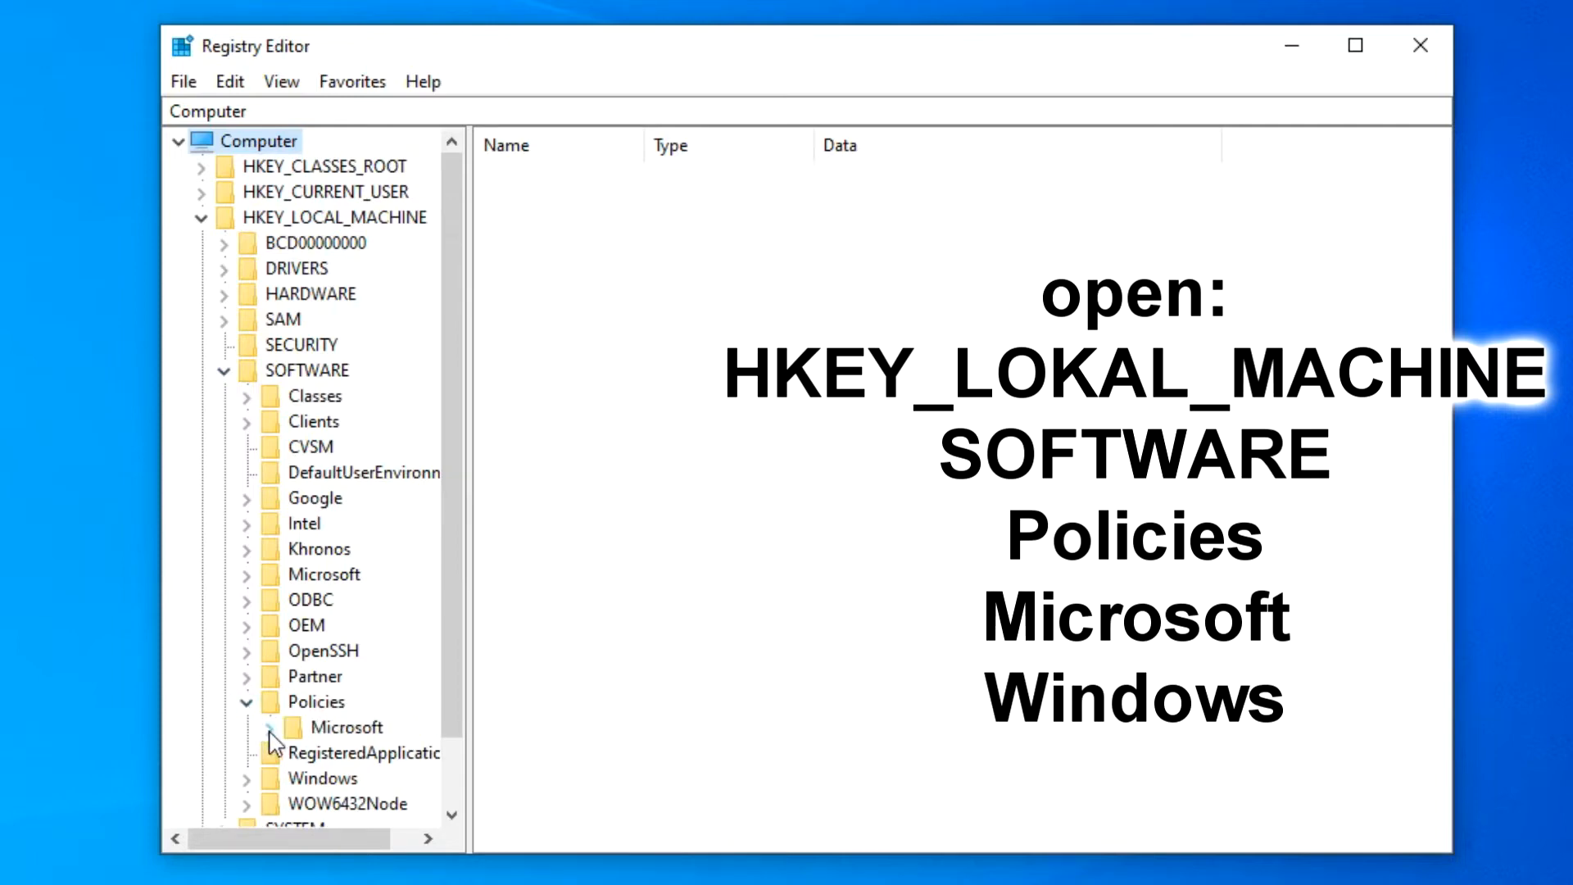
{"action": "left_click", "coordinate": [270, 729]}
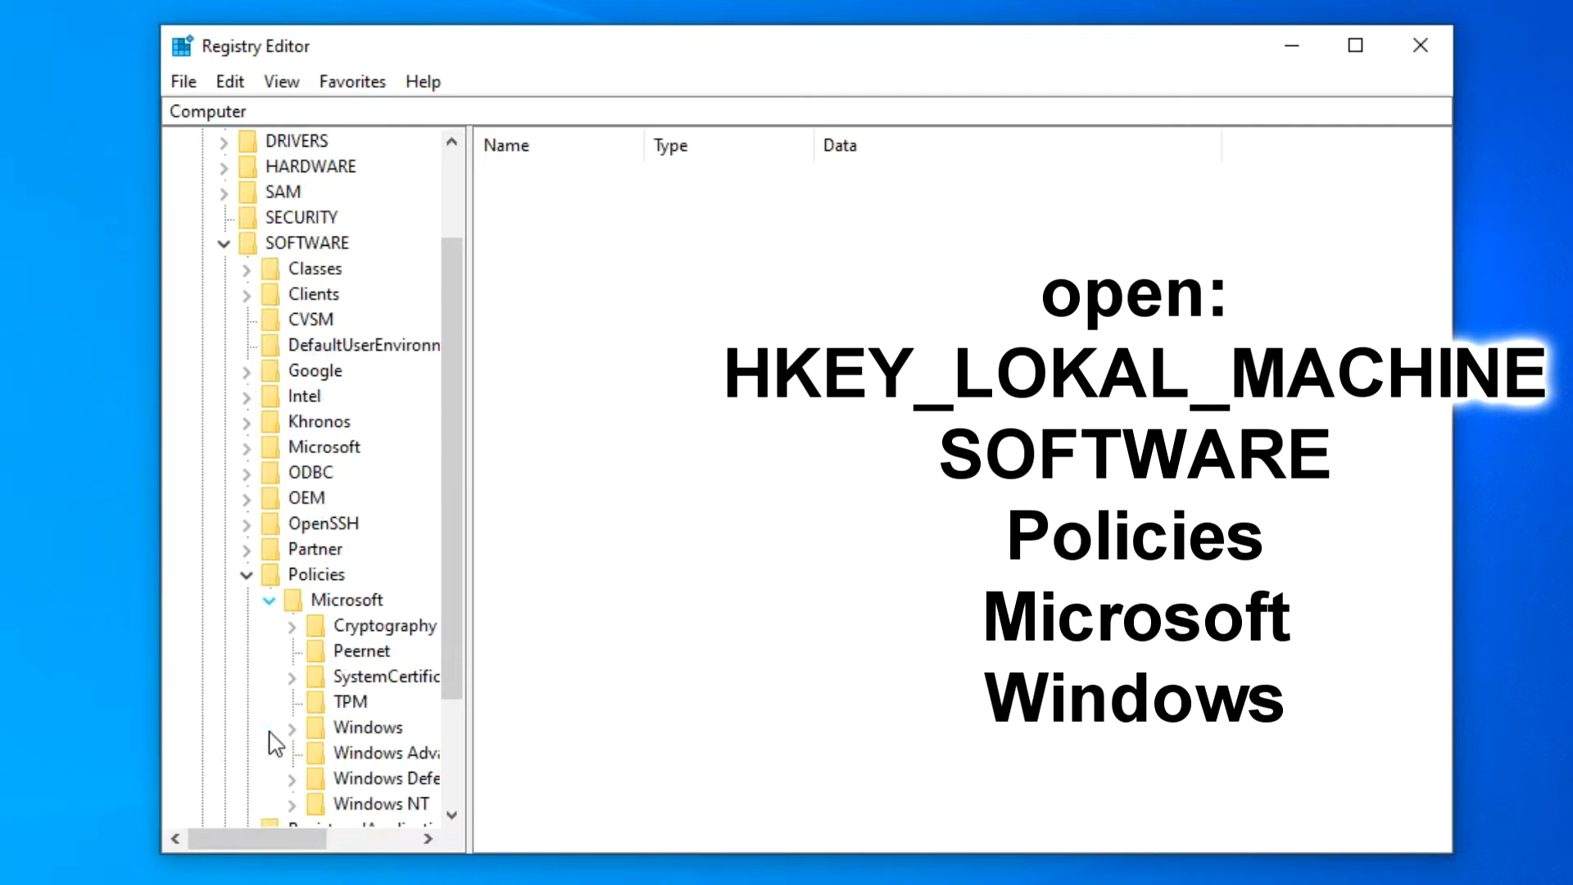
{"action": "left_click_drag", "start_coordinate": [469, 730], "coordinate": [599, 723]}
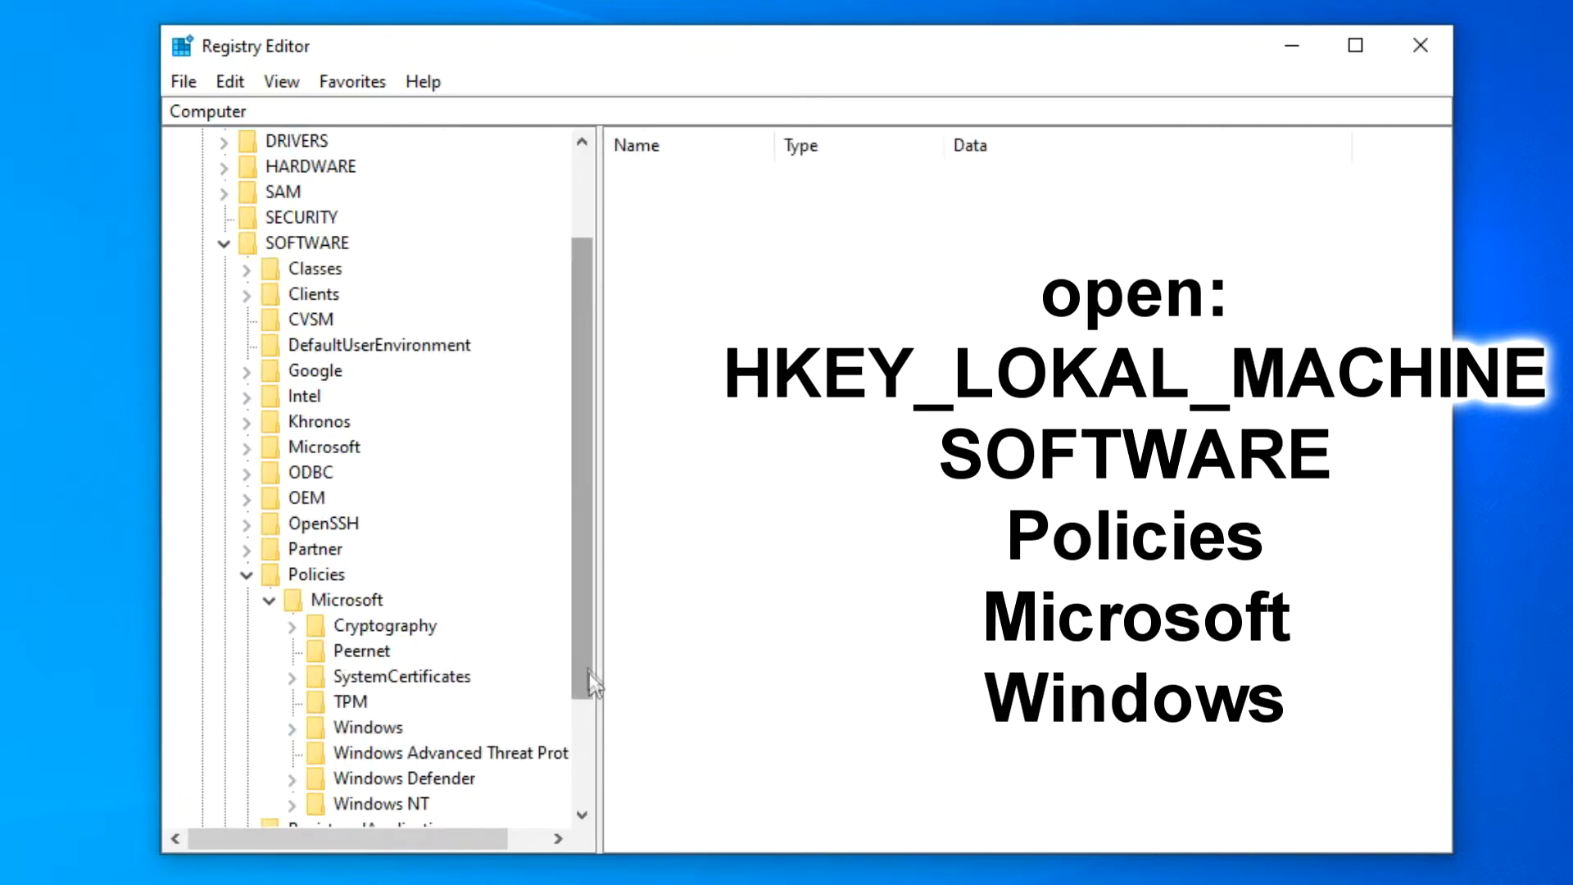
{"action": "left_click_drag", "start_coordinate": [582, 637], "coordinate": [426, 721]}
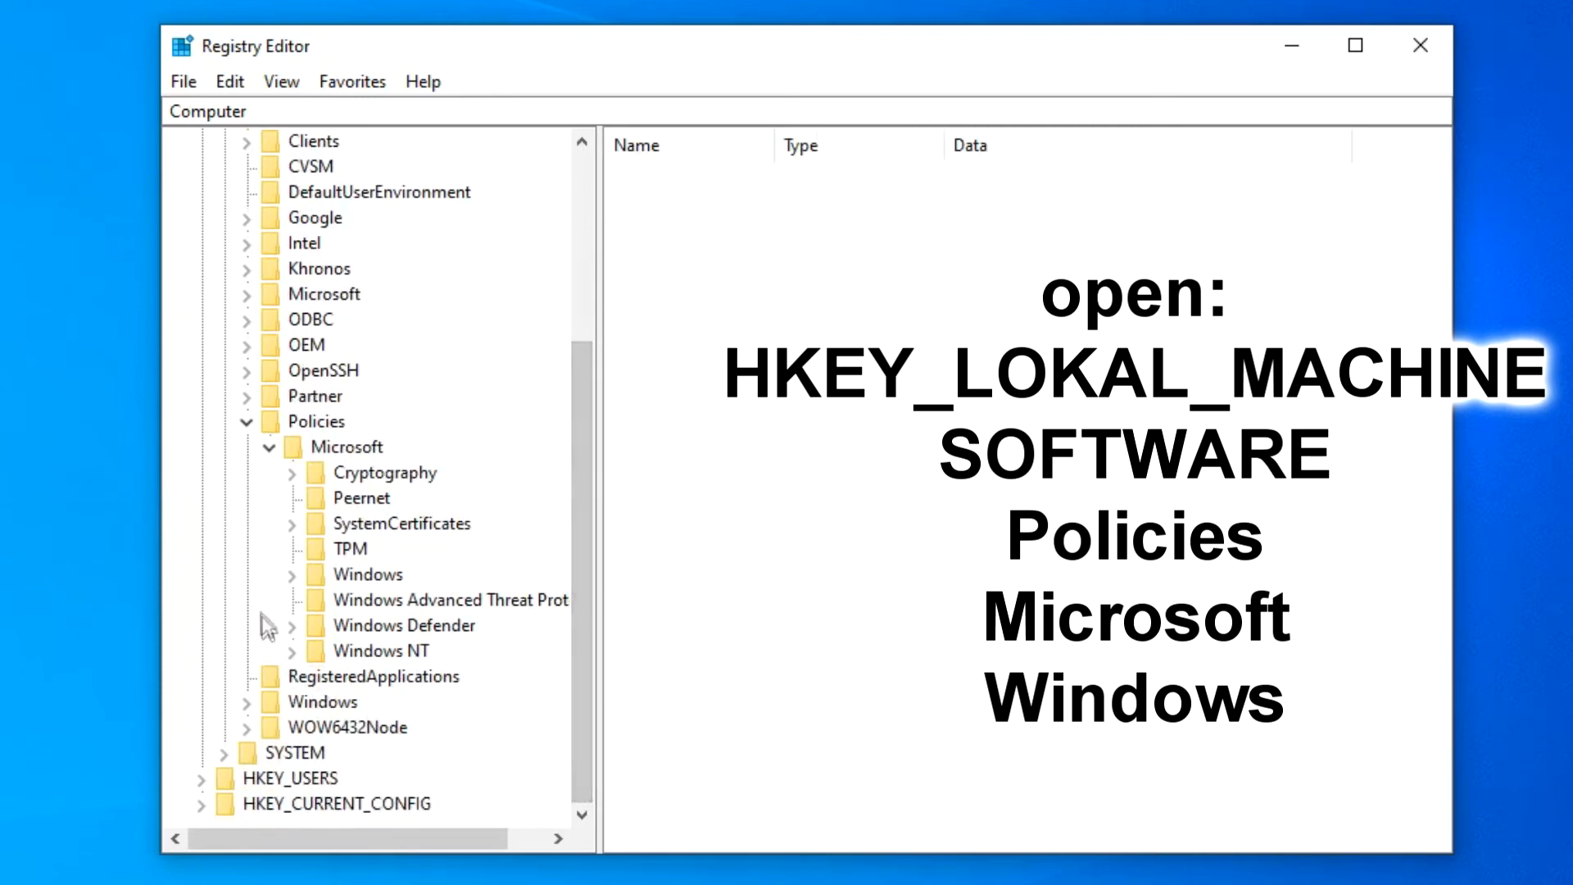
{"action": "left_click", "coordinate": [293, 576]}
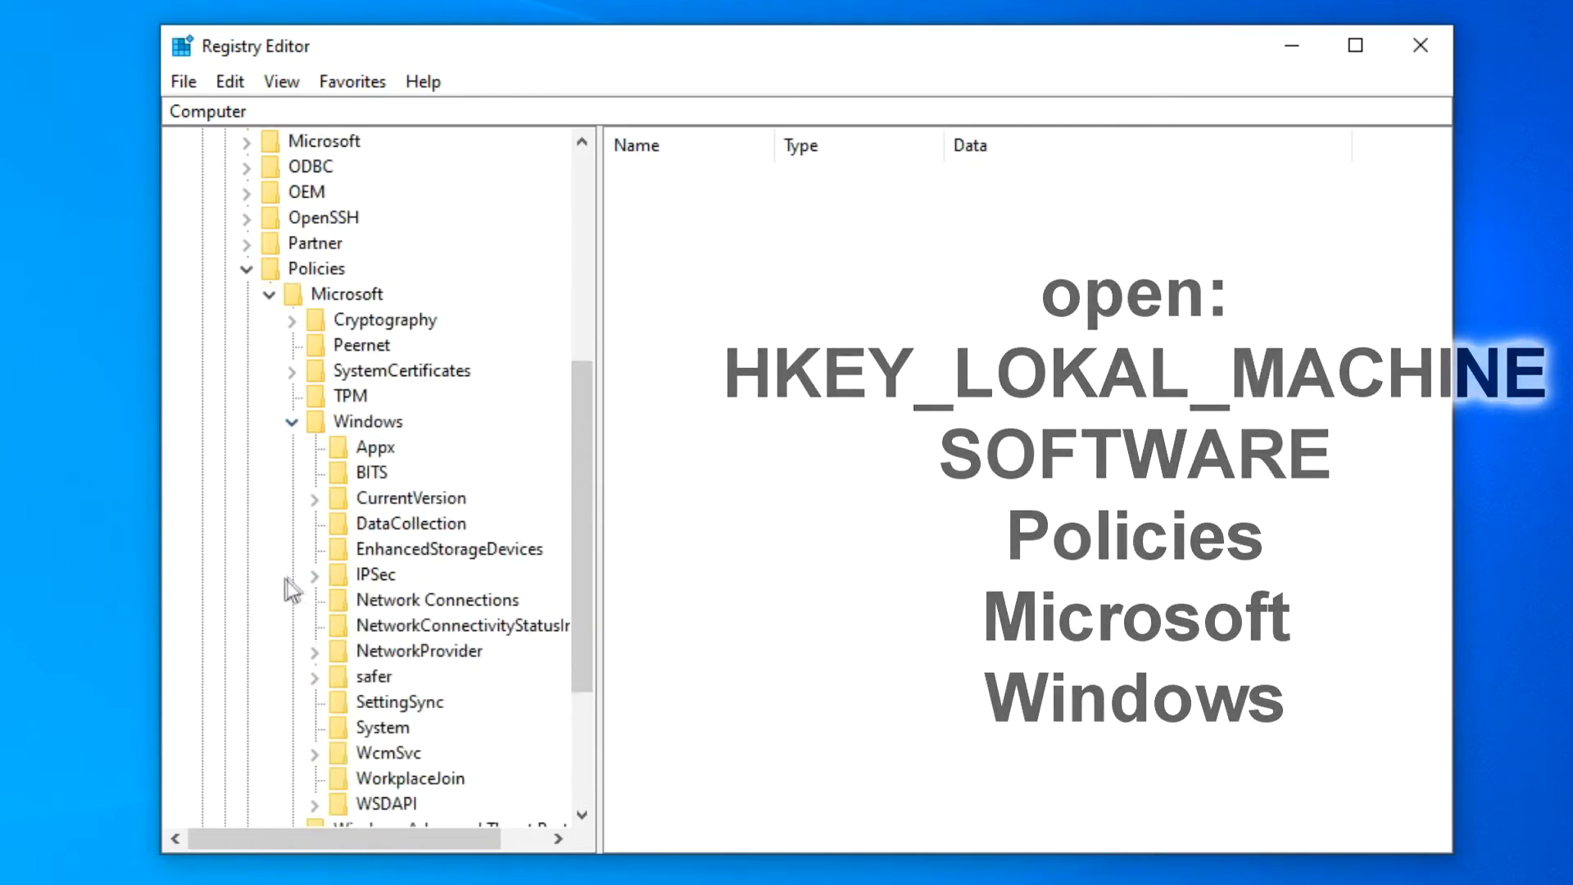
{"action": "left_click_drag", "start_coordinate": [587, 467], "coordinate": [579, 527]}
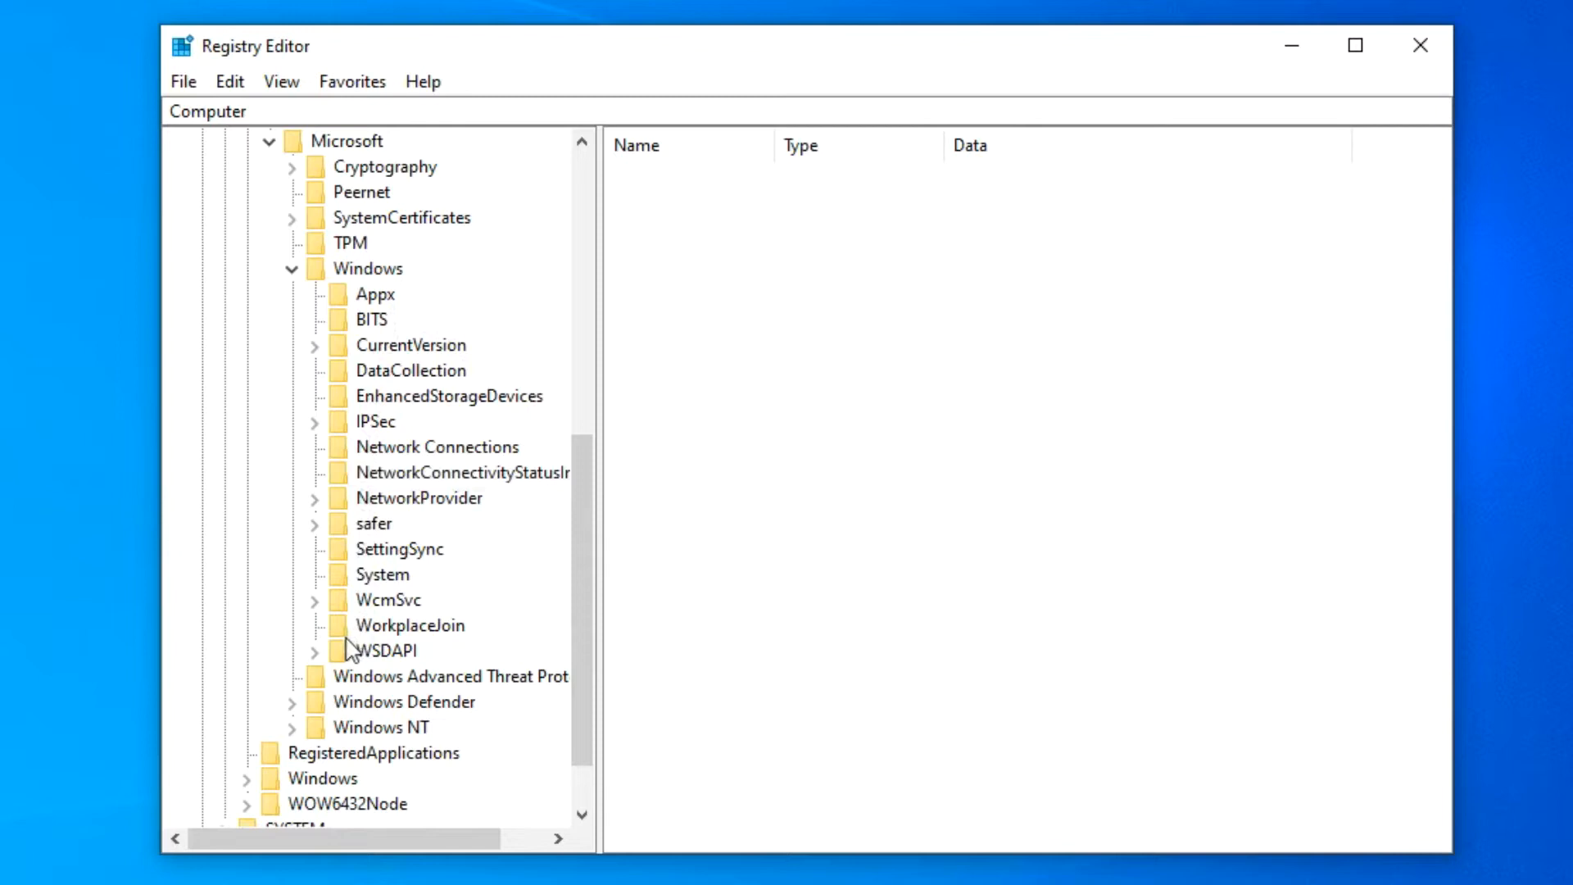
{"action": "left_click", "coordinate": [393, 275]}
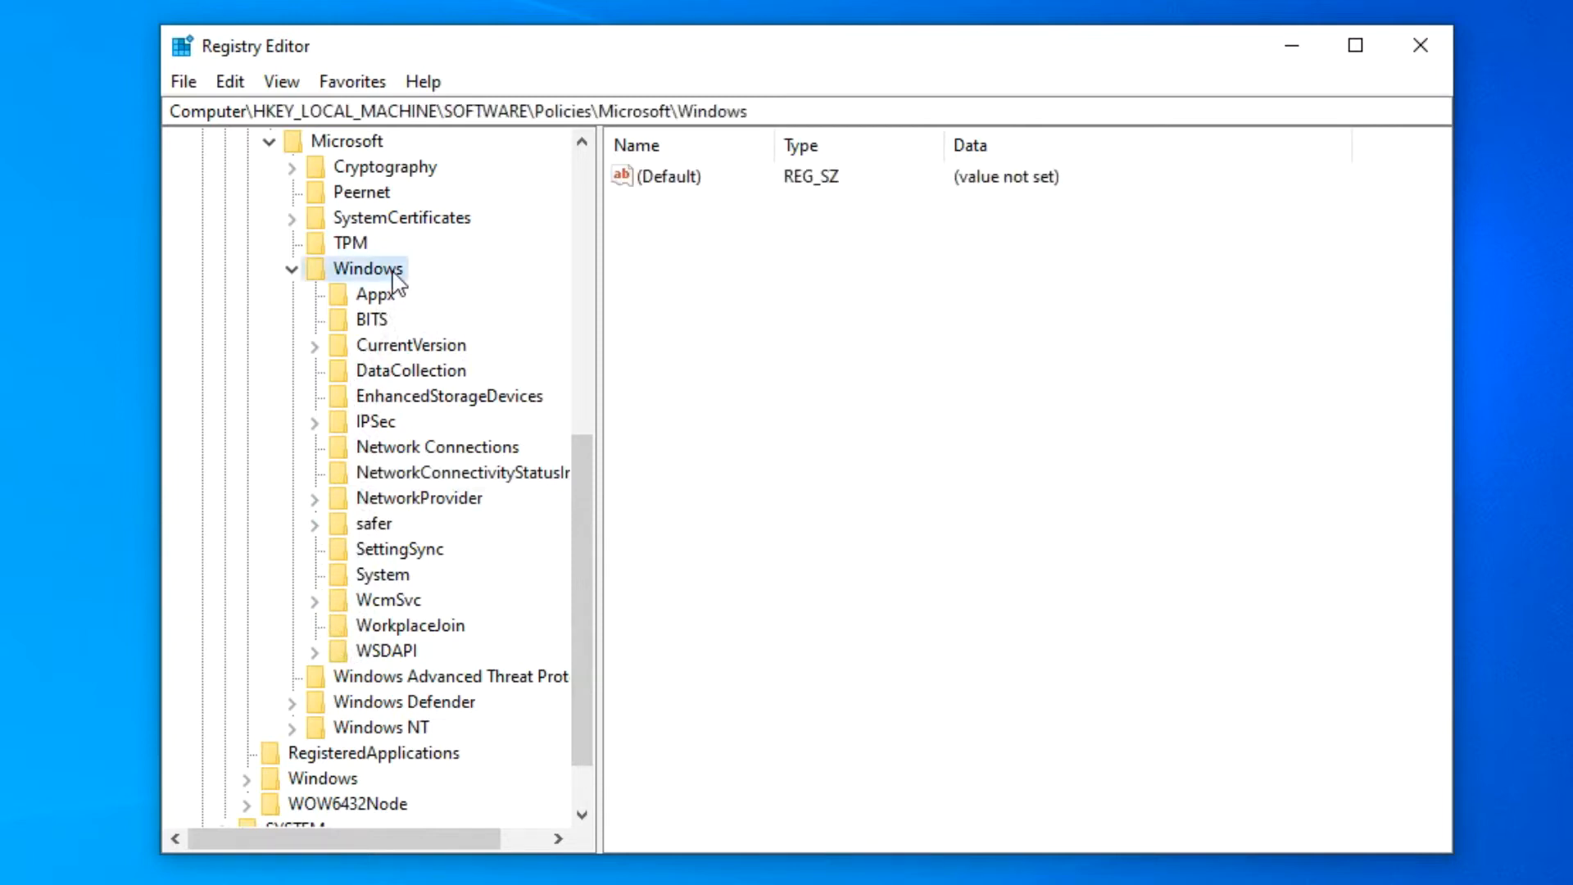
Create a new subkey named WindowsUpdate under the Policies\Microsoft\Windows key
{"action": "right_click", "coordinate": [394, 279]}
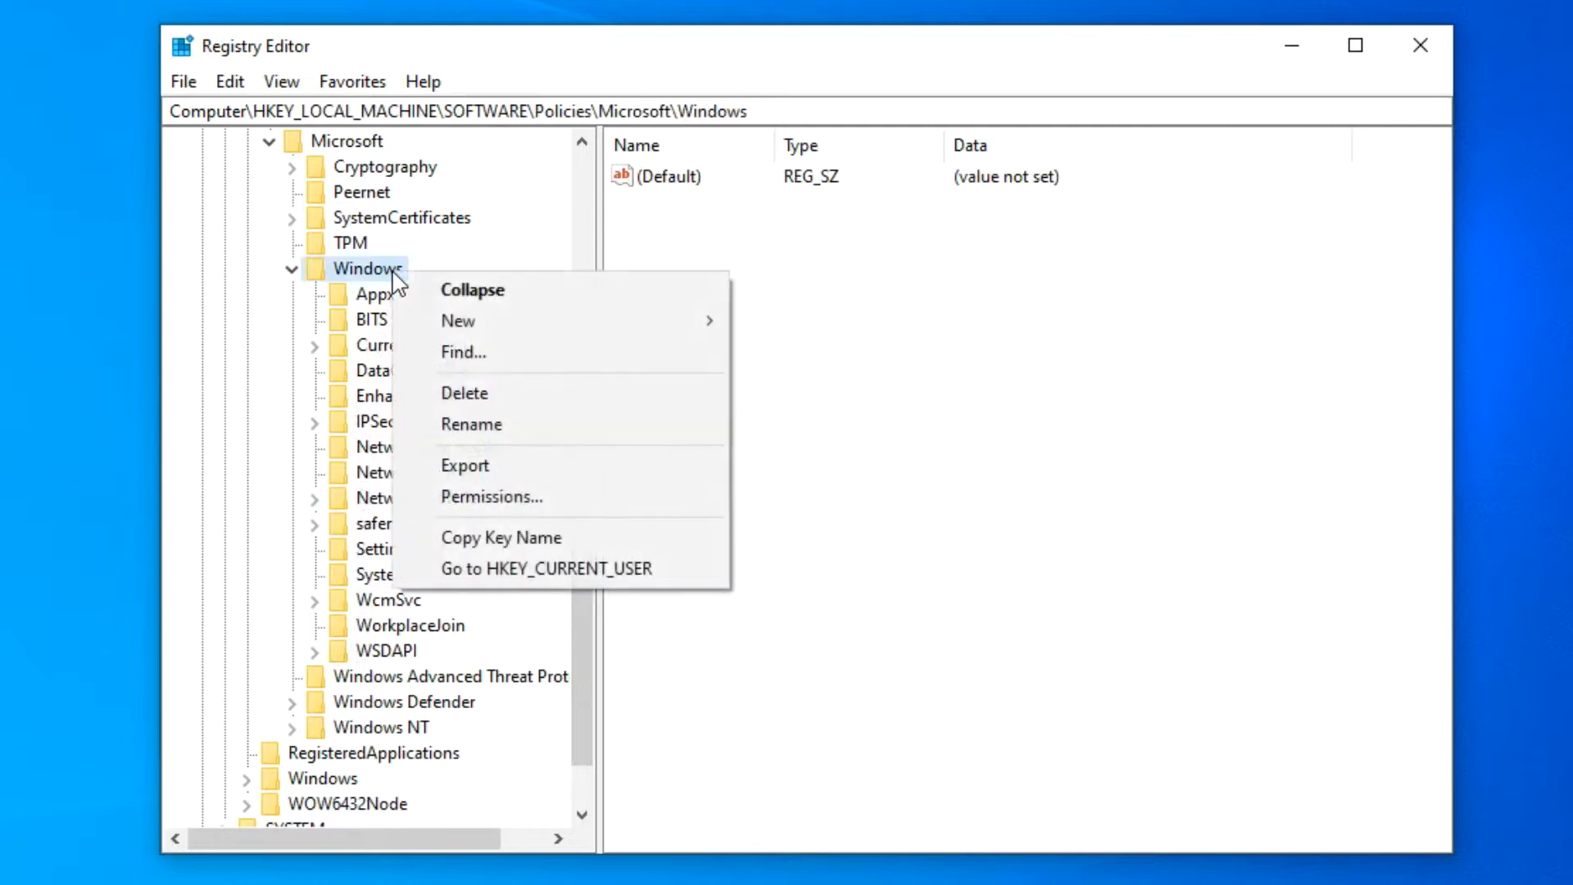
{"action": "mouse_move", "coordinate": [597, 337]}
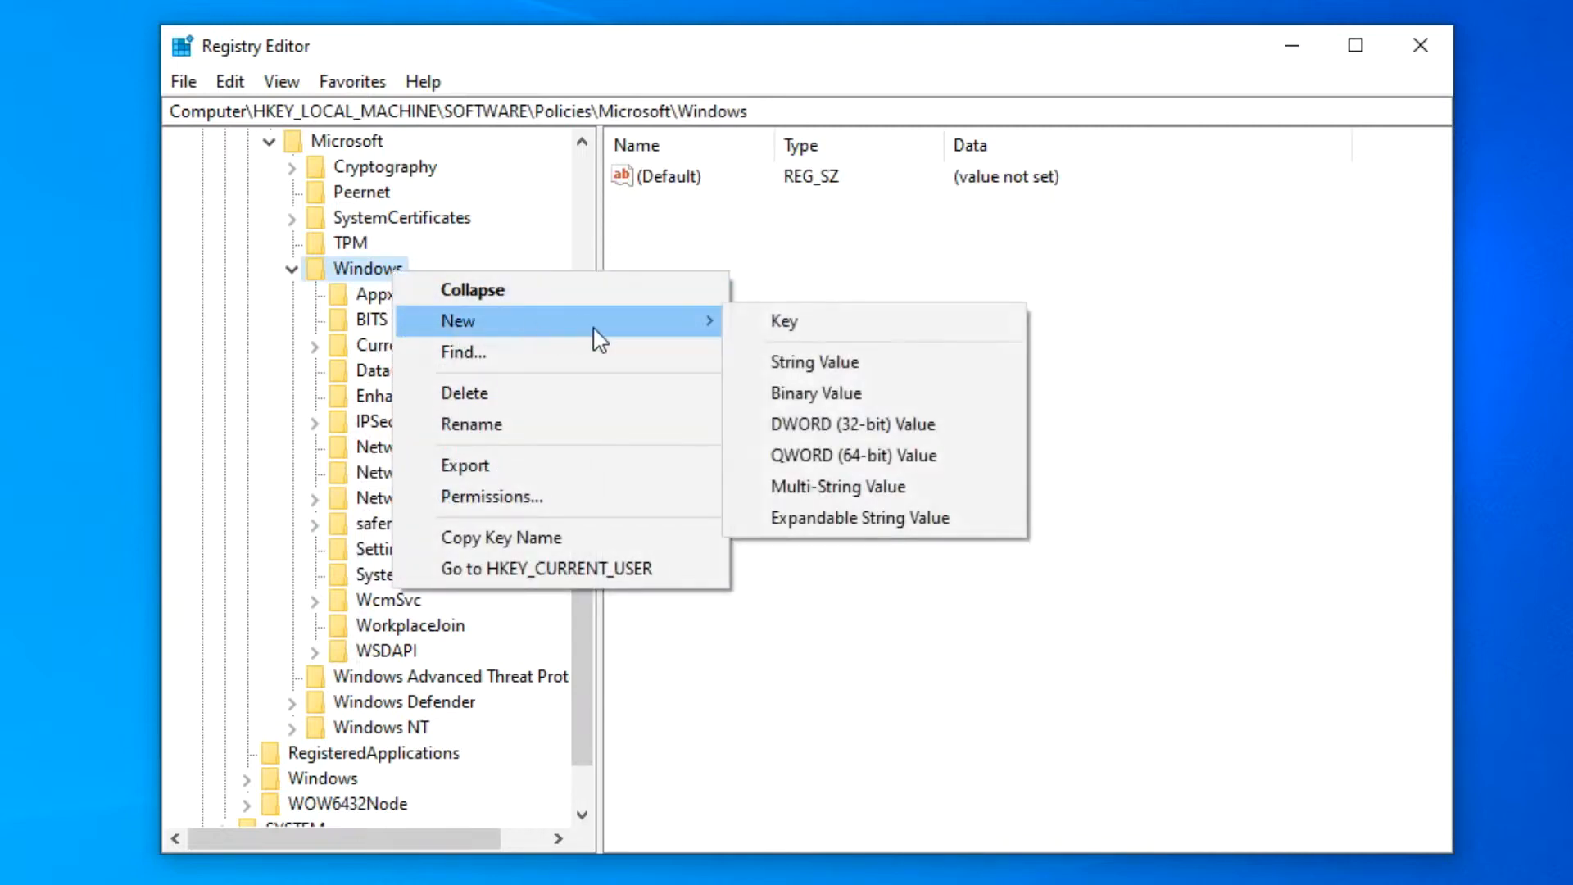
{"action": "left_click", "coordinate": [961, 323]}
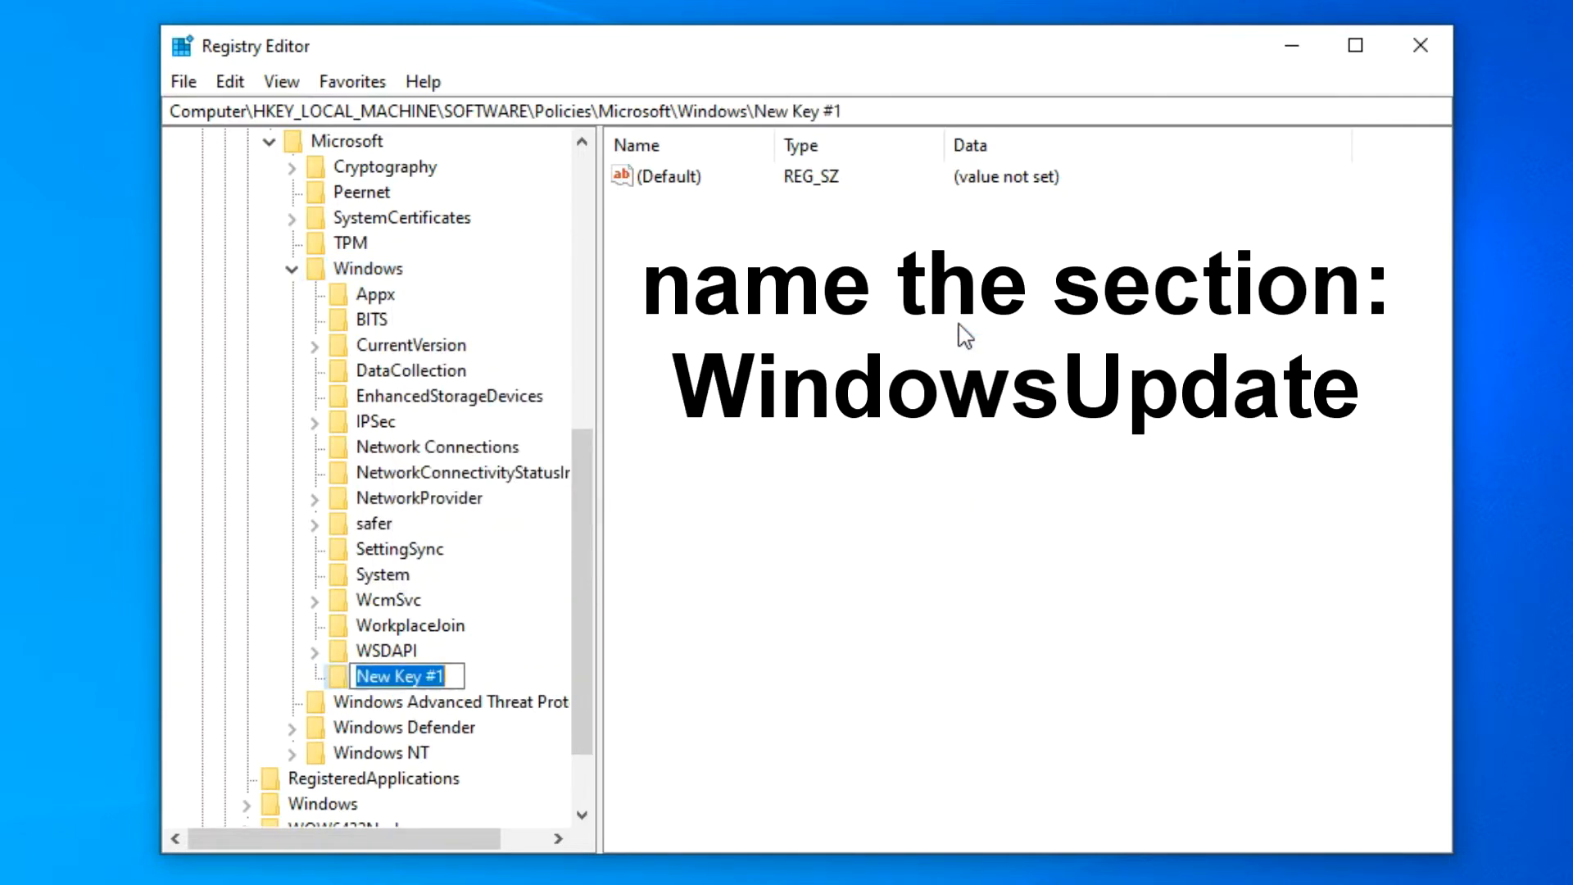
{"action": "type", "text": "Windo"}
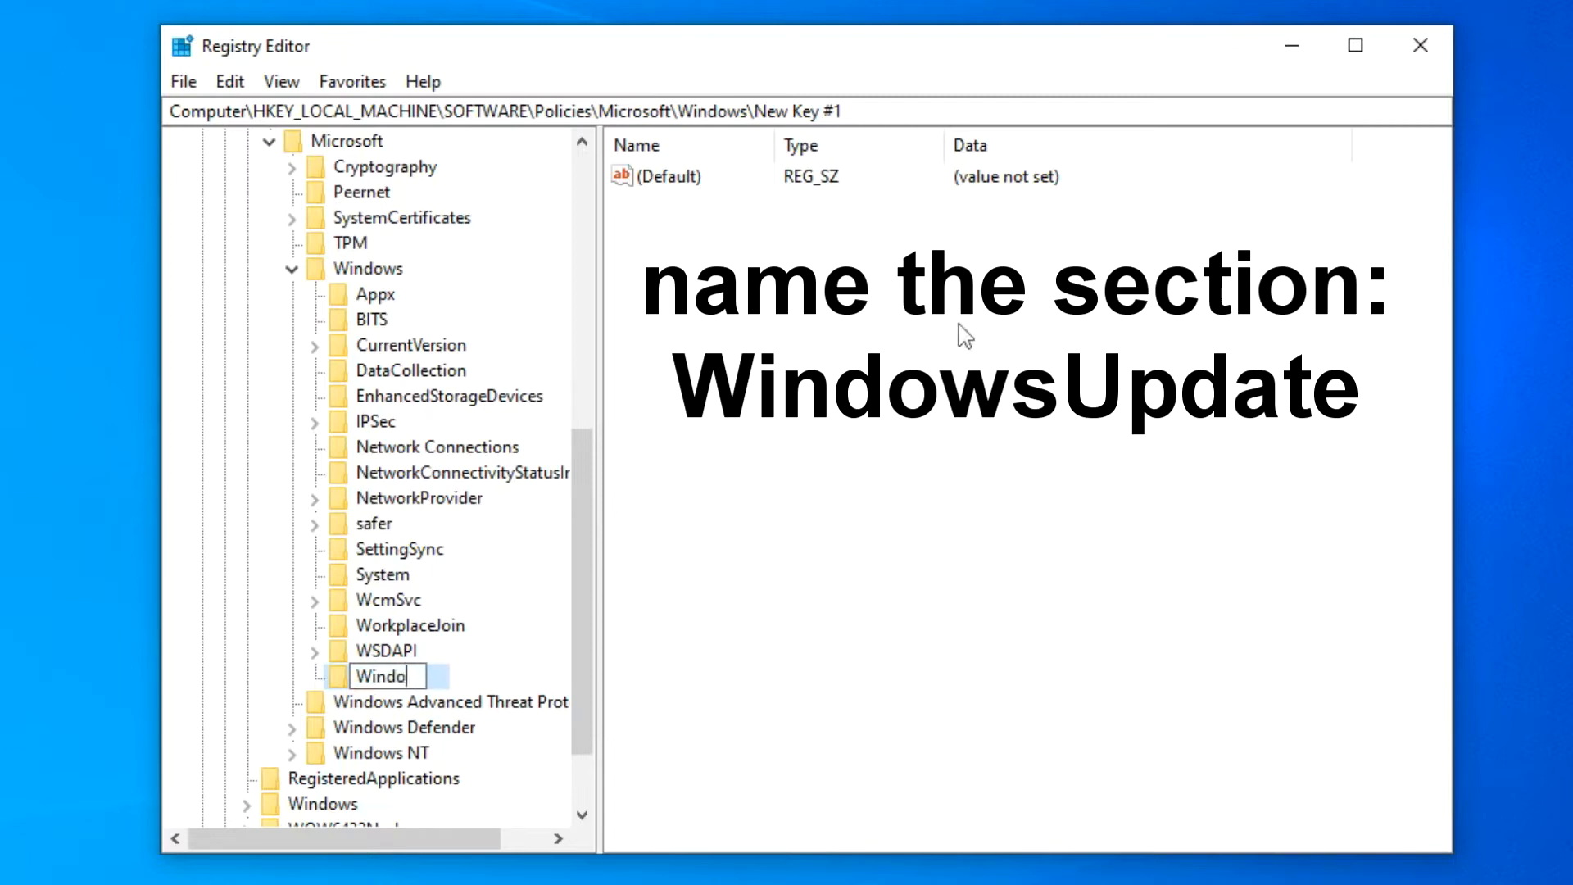
{"action": "type", "text": "wsUpdate"}
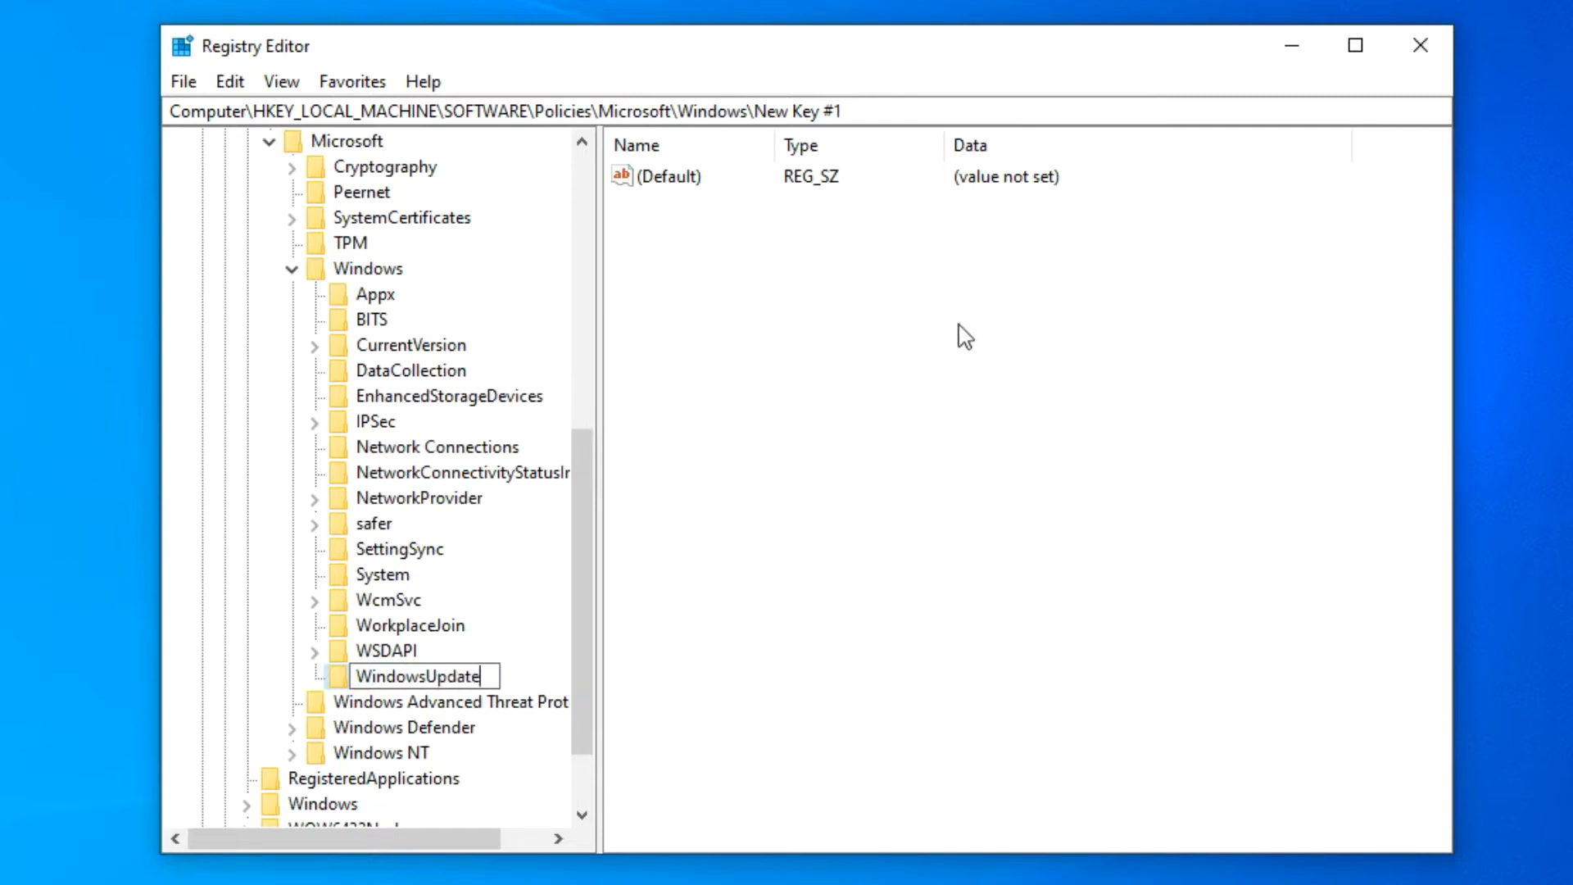
{"action": "key", "text": "Return"}
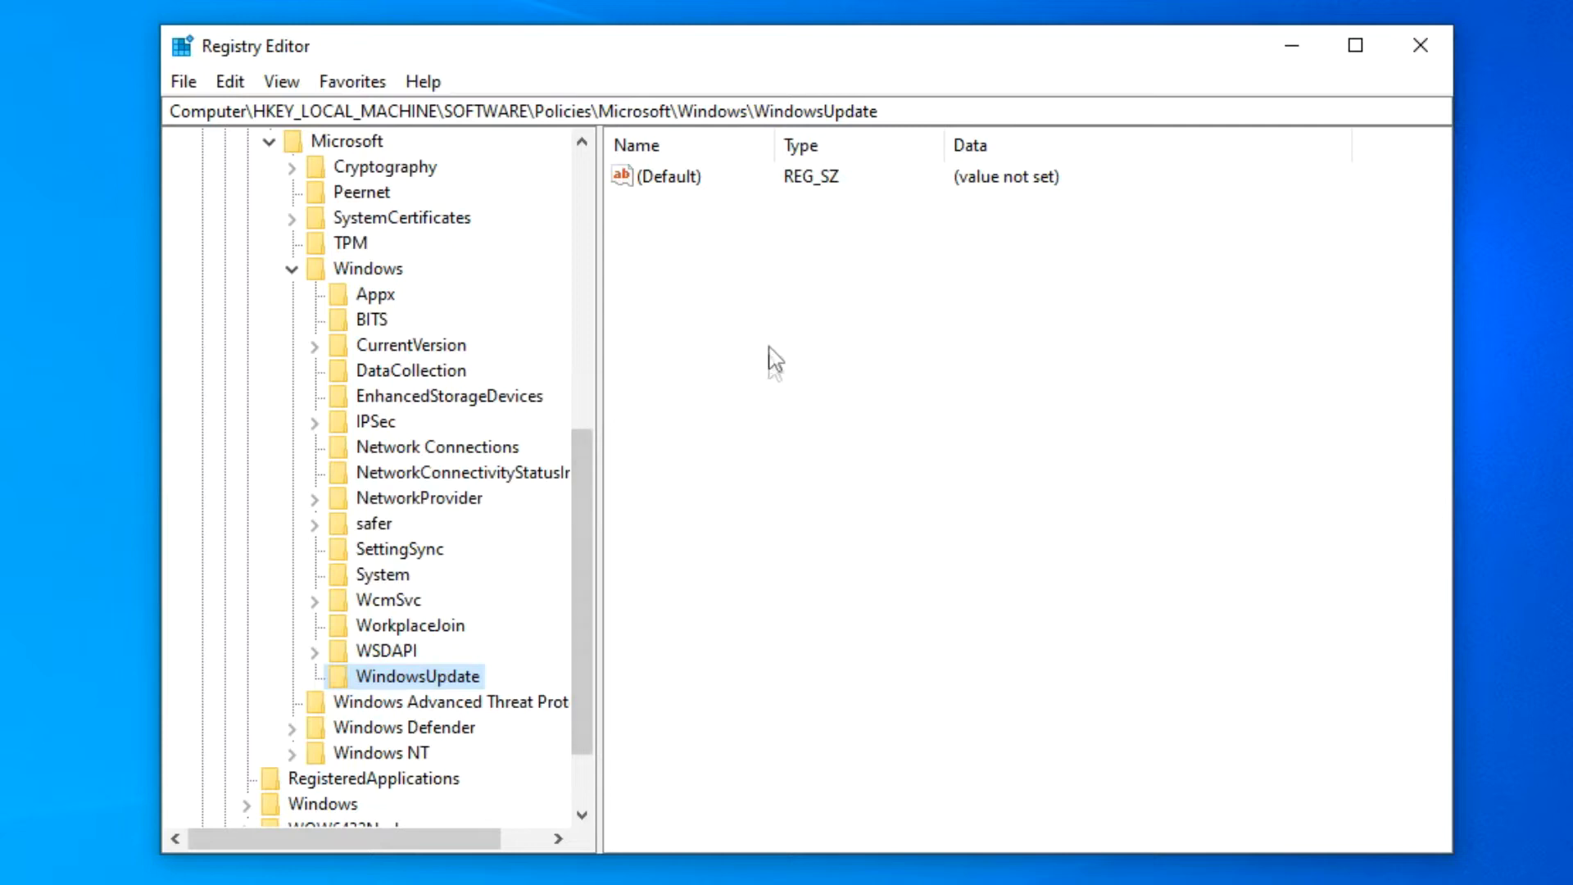
Add a DWORD (32-bit) value named TargetReleaseVersion to the WindowsUpdate key and widen the name column to fit it
{"action": "right_click", "coordinate": [769, 305]}
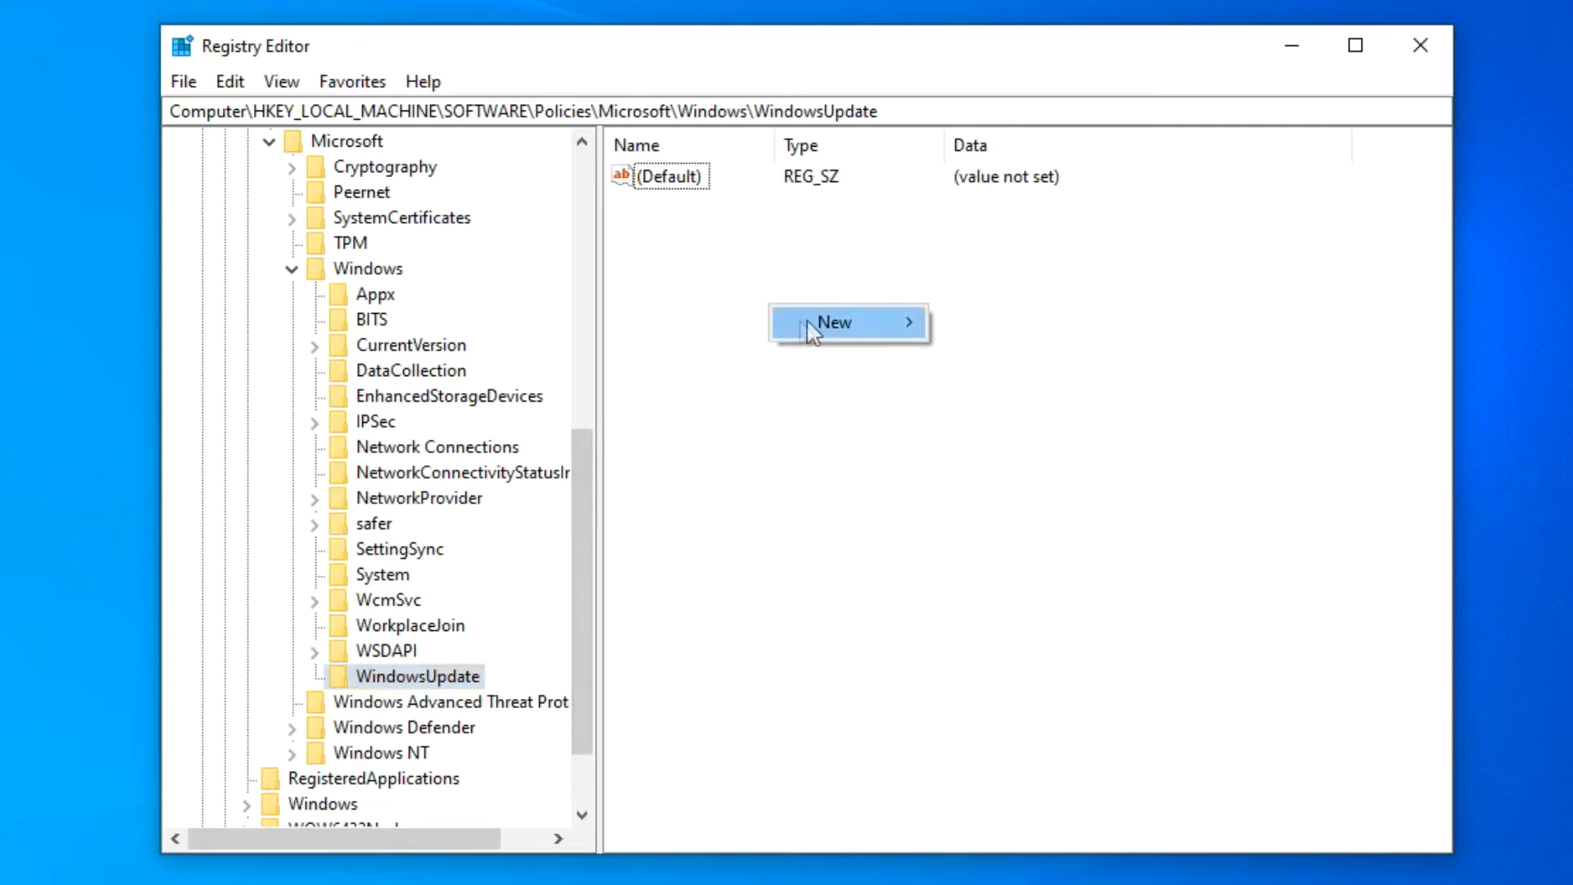
{"action": "mouse_move", "coordinate": [883, 321]}
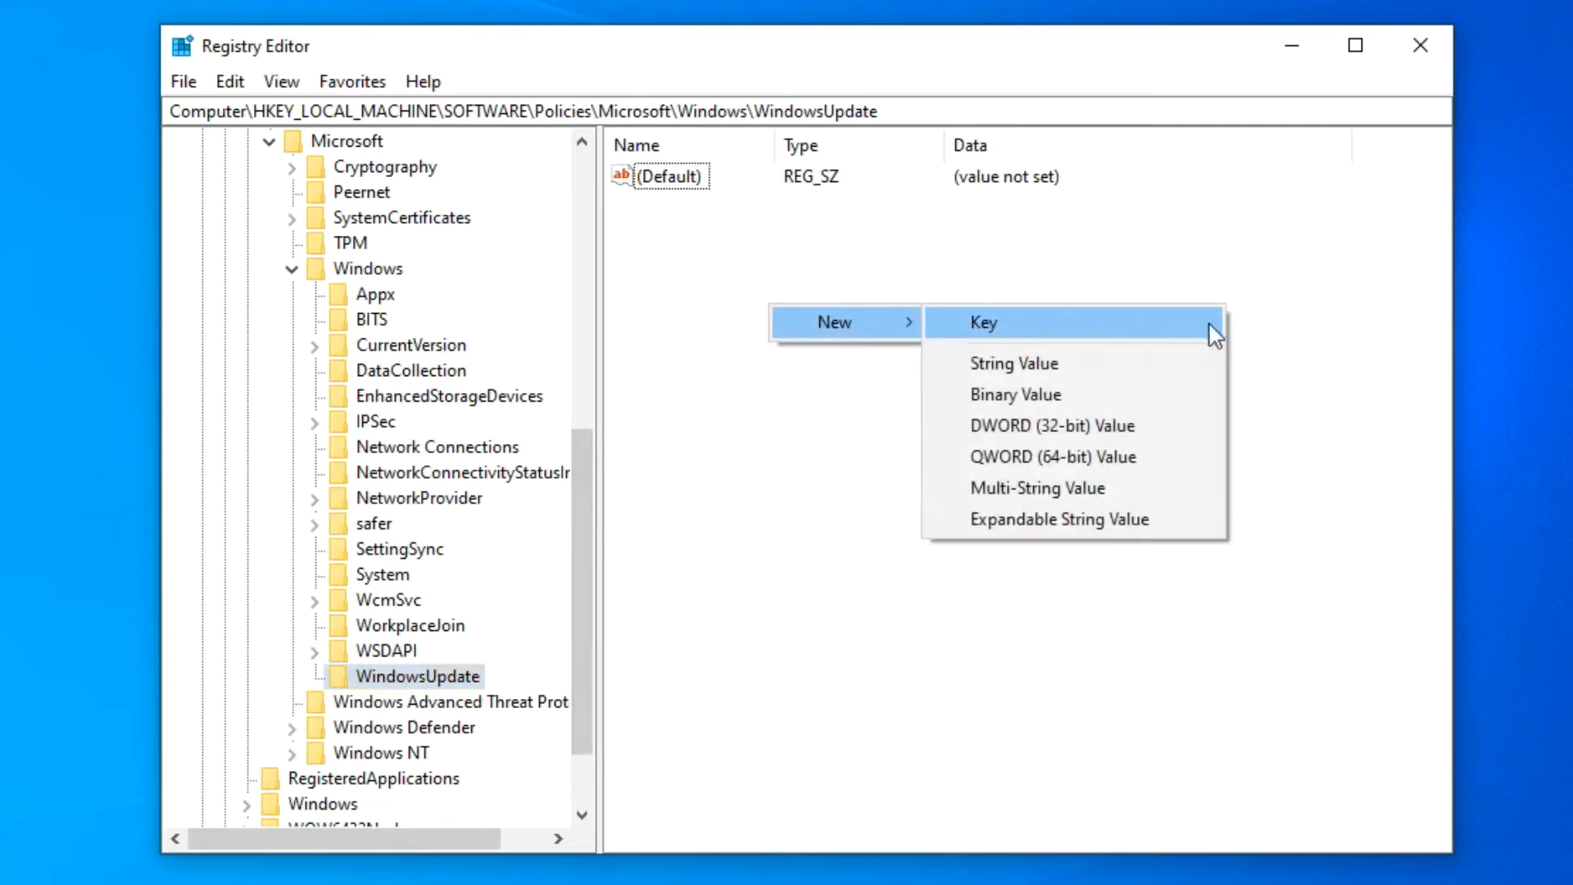
{"action": "left_click", "coordinate": [1199, 427]}
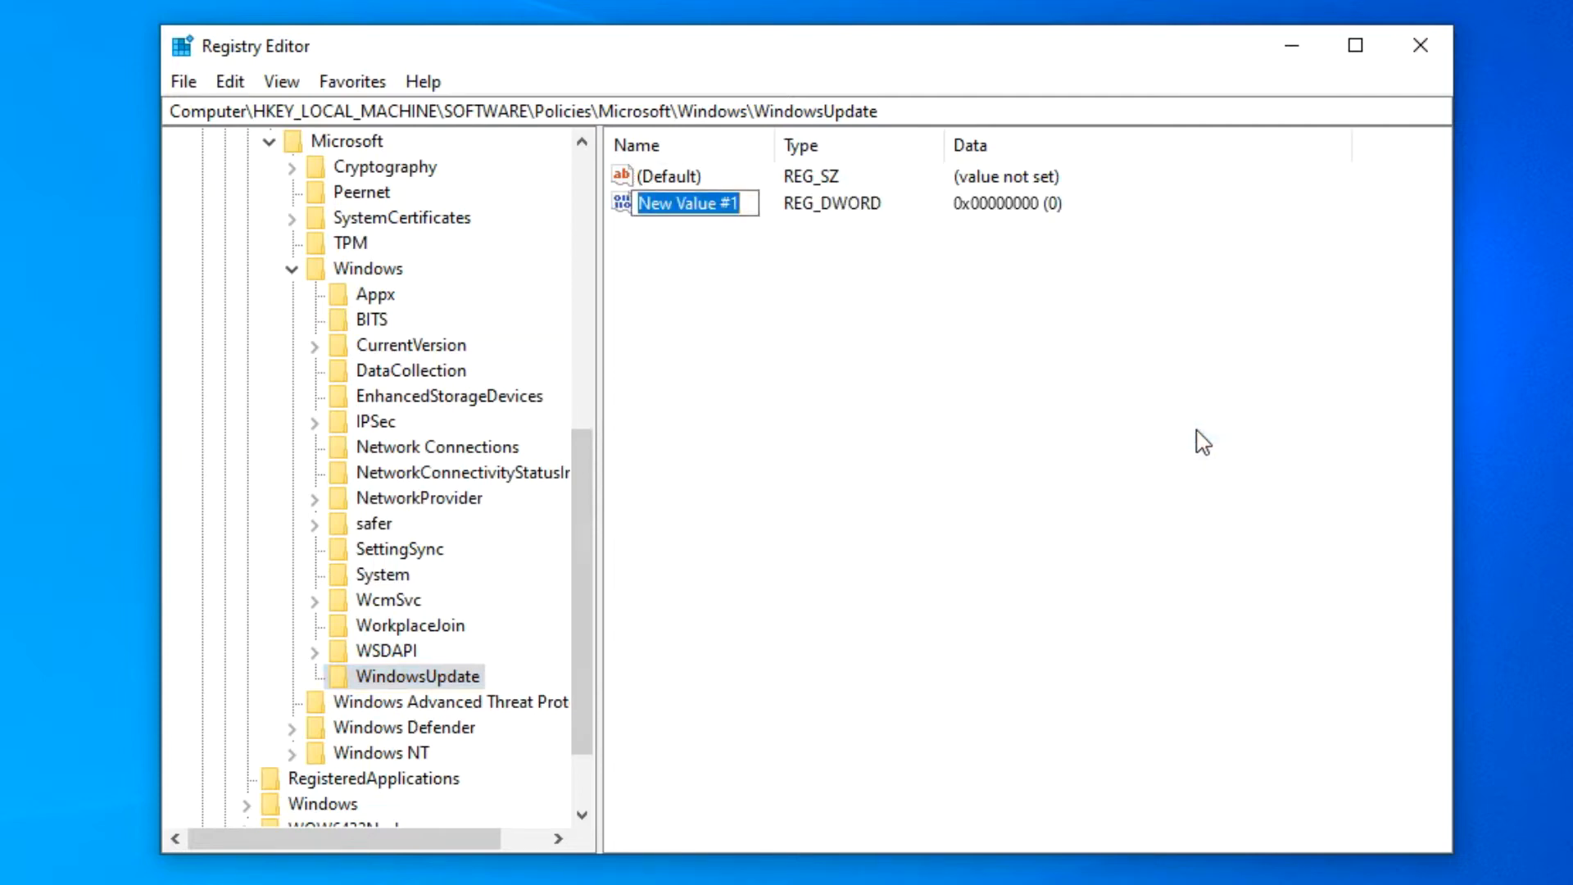
{"action": "type", "text": "Target"}
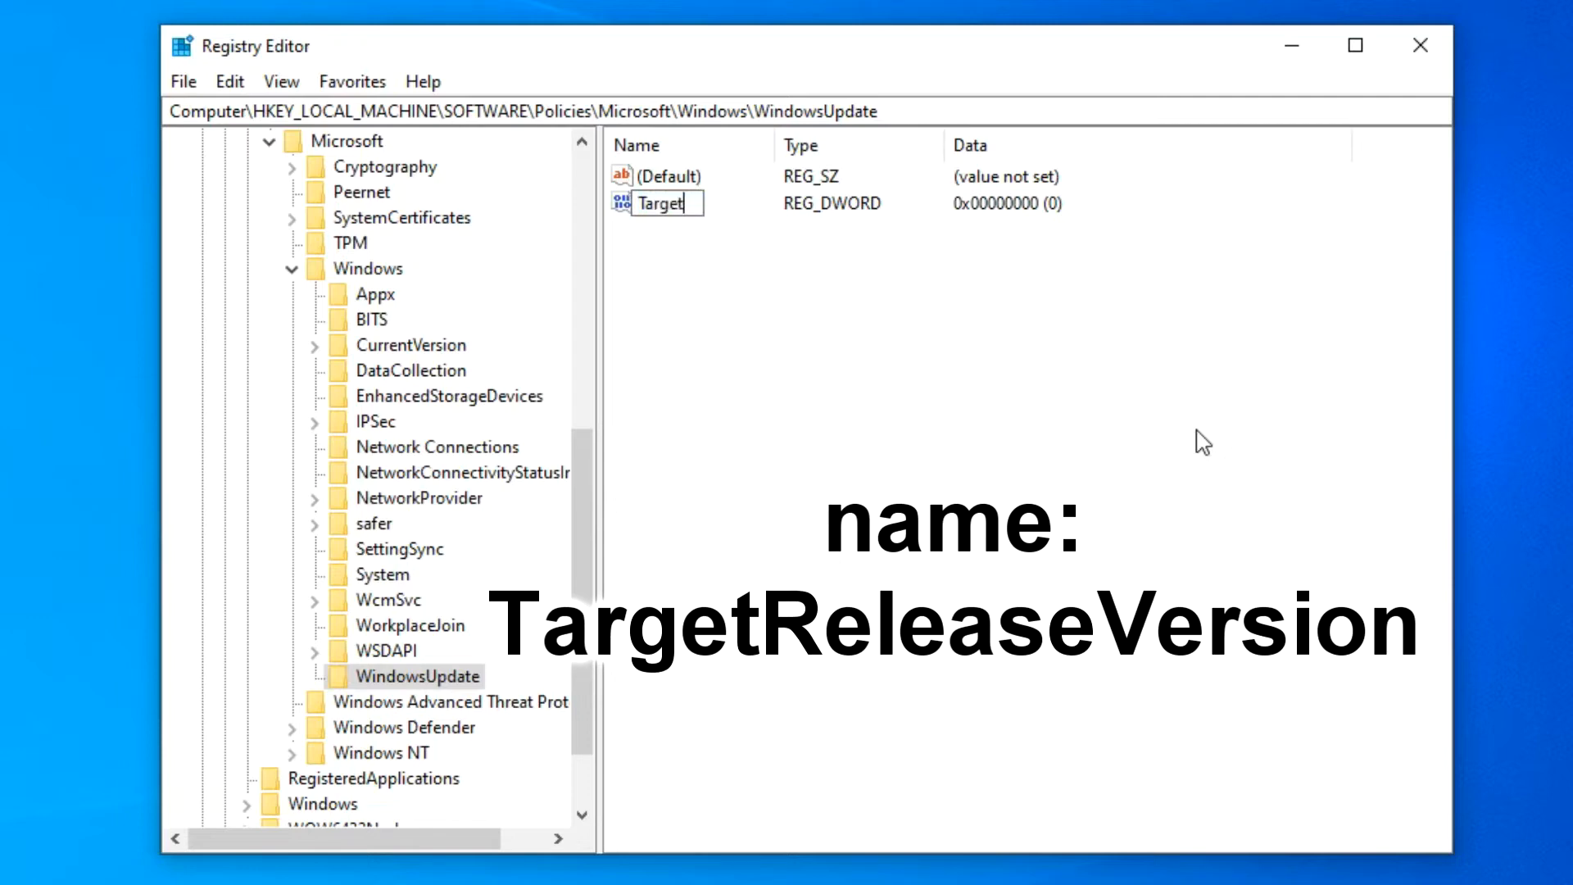
{"action": "type", "text": "ReleaseVers"}
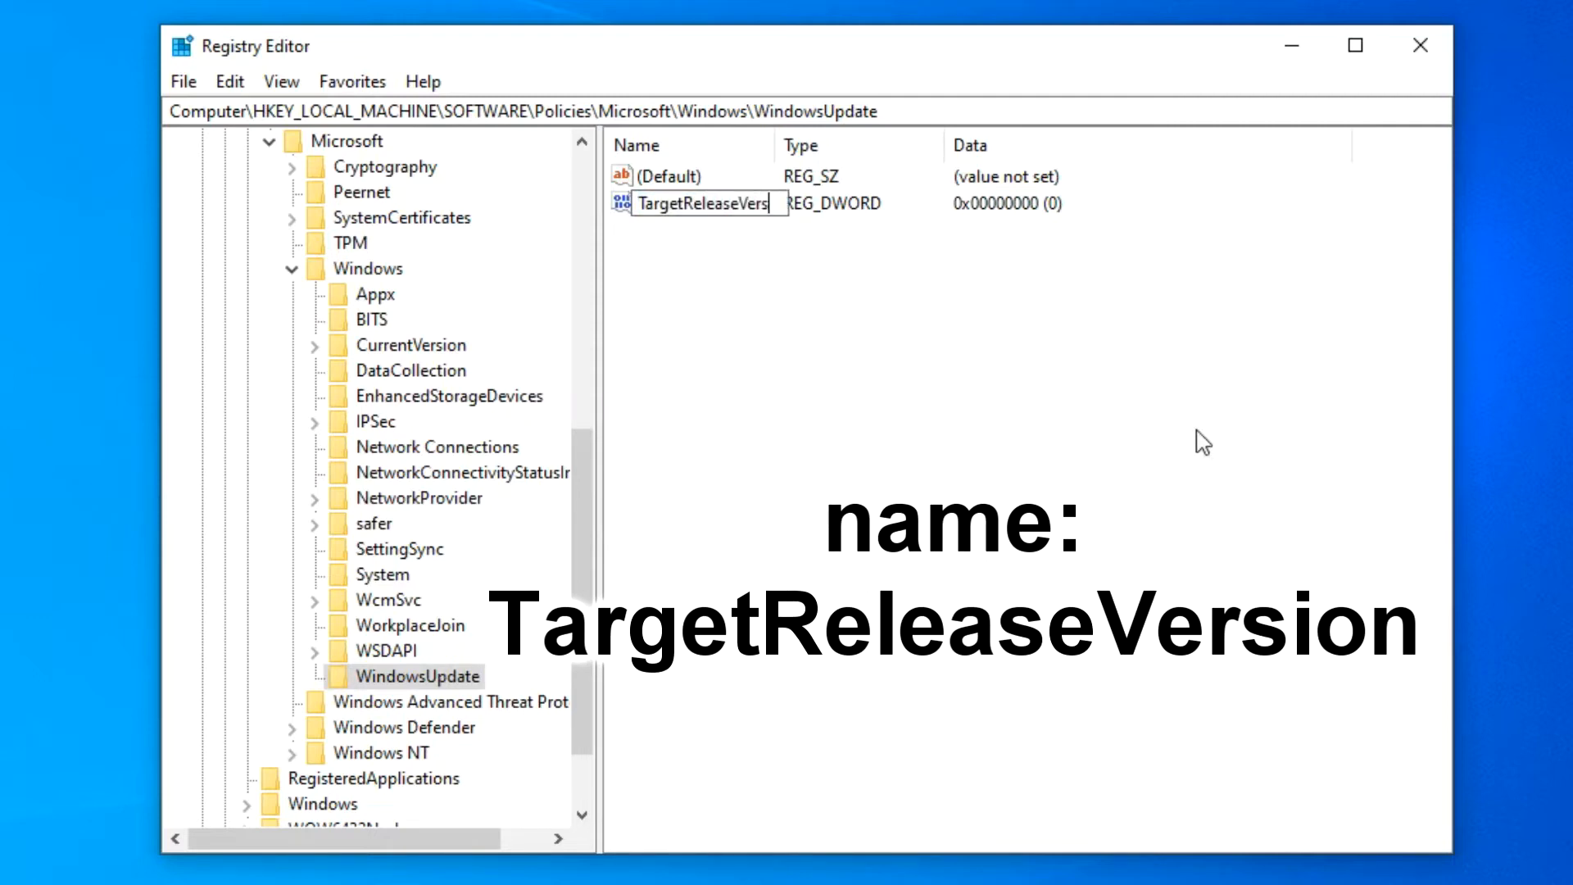
{"action": "type", "text": "ion"}
{"action": "left_click", "coordinate": [825, 291]}
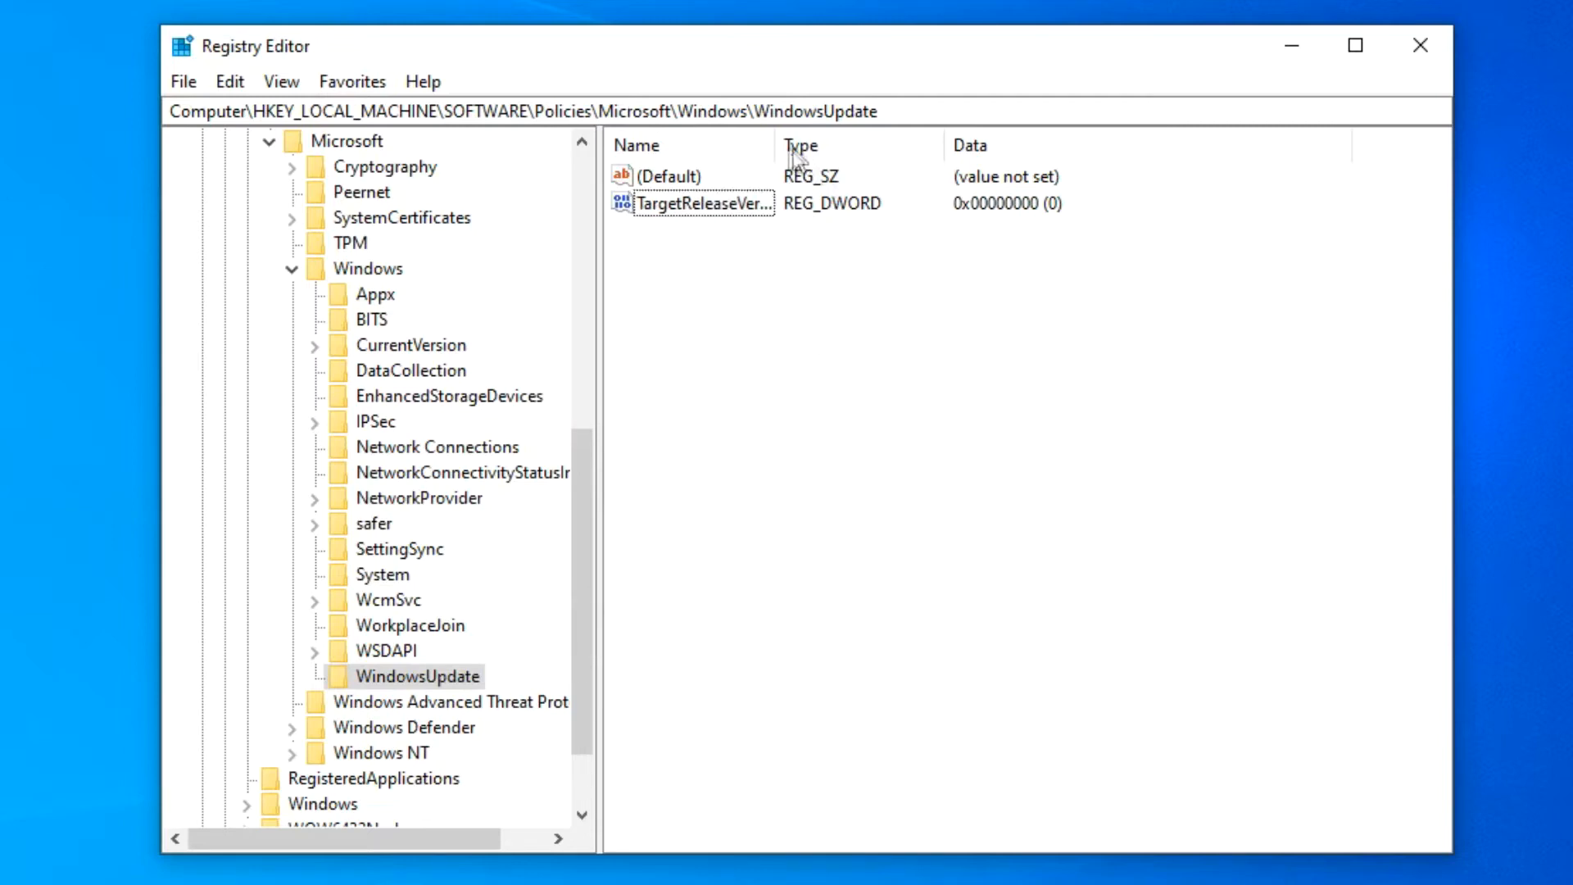
{"action": "left_click_drag", "start_coordinate": [775, 146], "coordinate": [833, 146]}
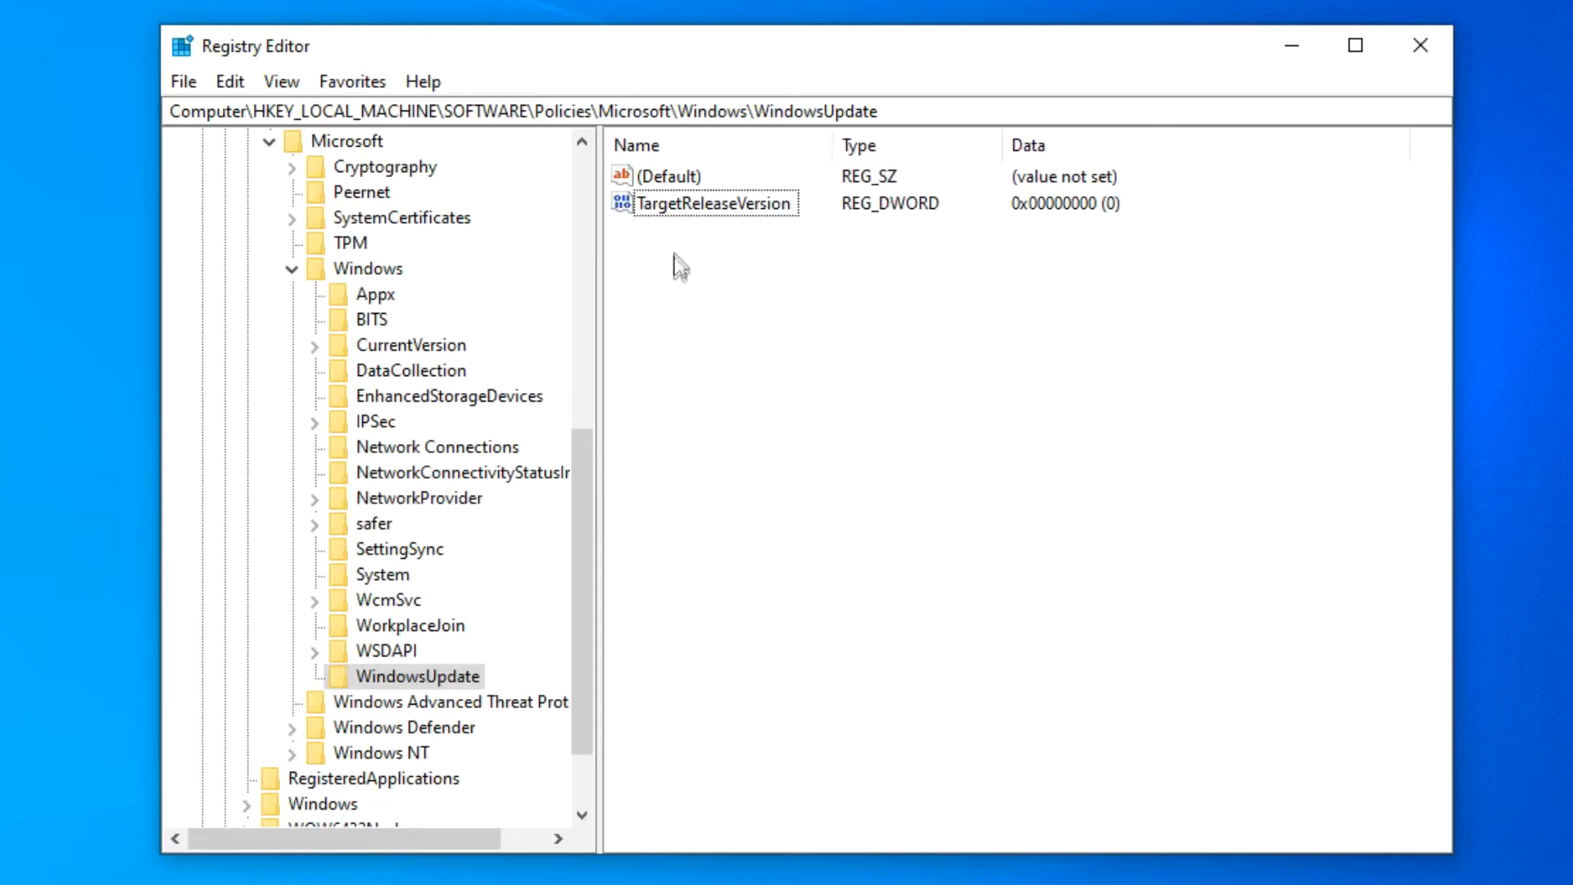
Set the value data of TargetReleaseVersion to 1
{"action": "double_click", "coordinate": [688, 209]}
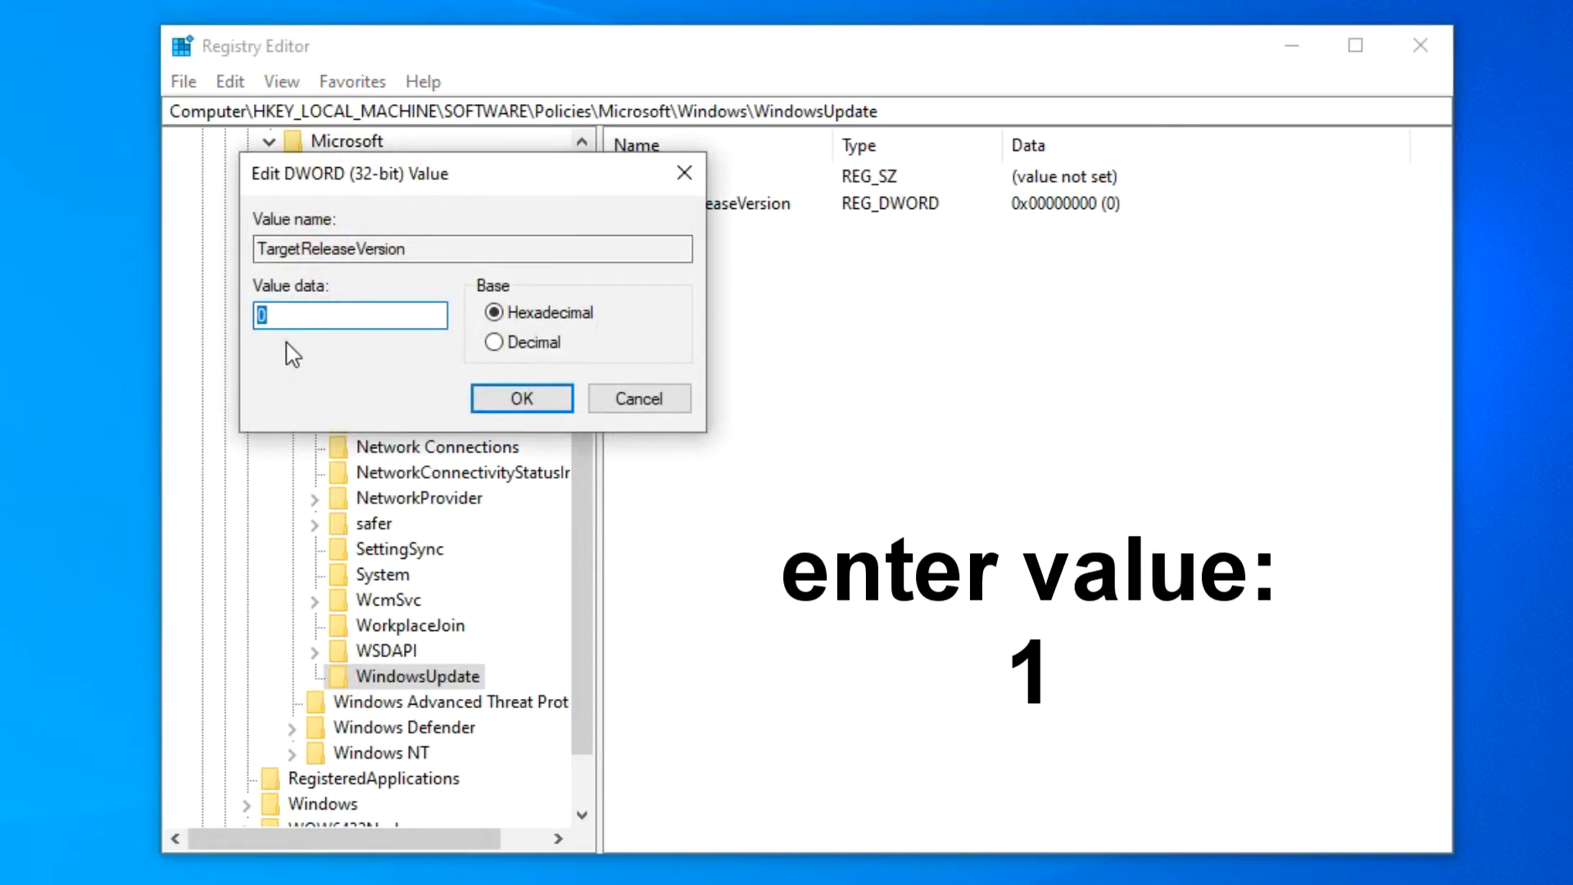
{"action": "type", "text": "1"}
{"action": "left_click", "coordinate": [490, 407]}
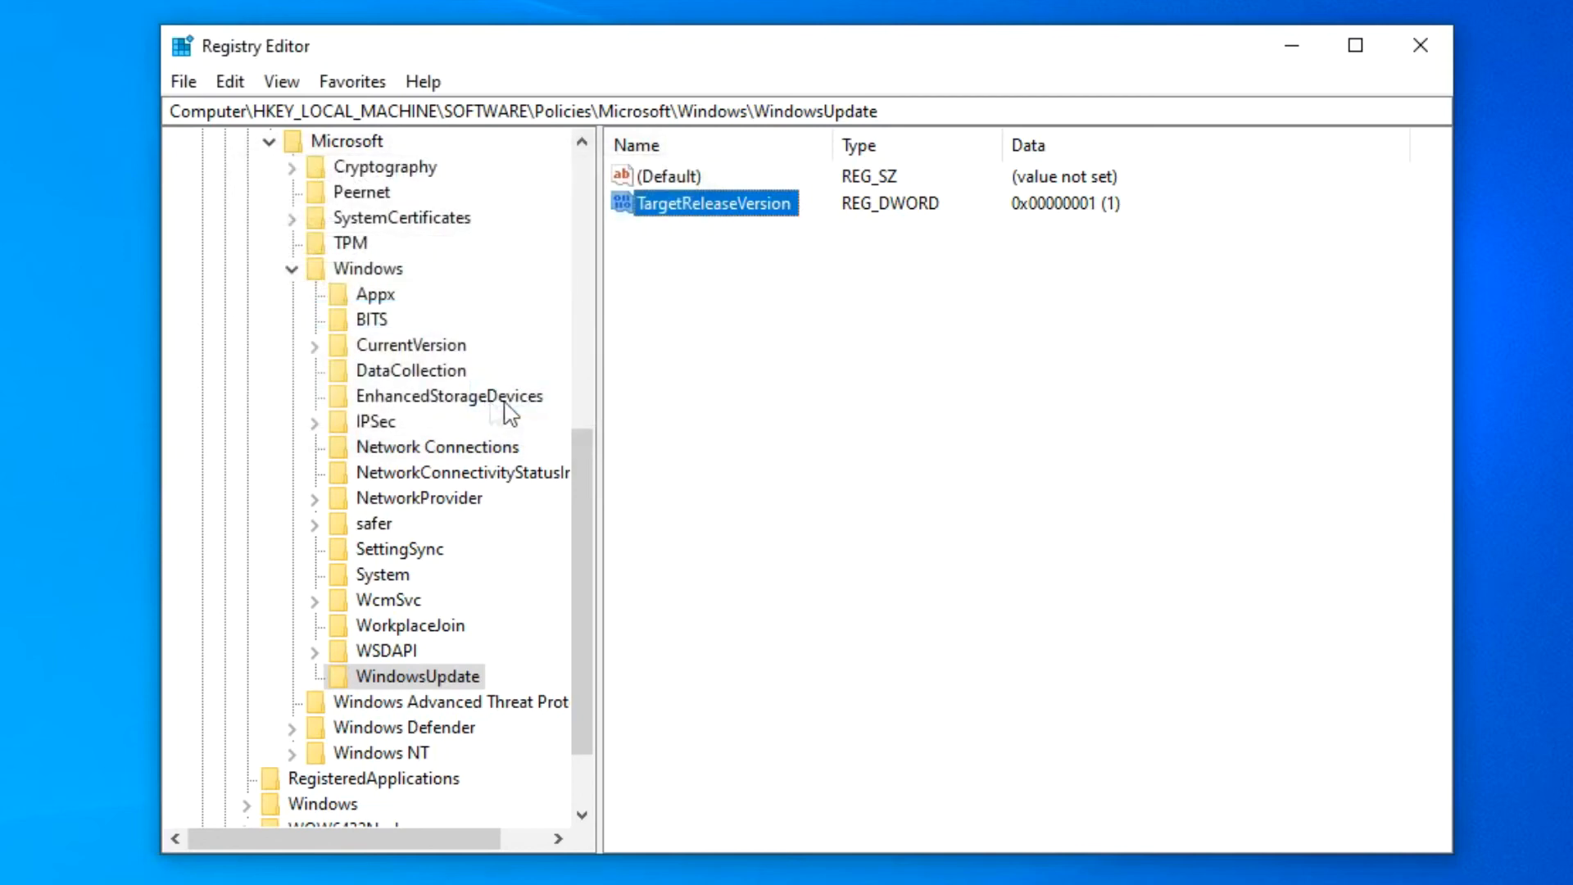
Add a string value named TargetReleaseVersionInfo to the WindowsUpdate key
{"action": "right_click", "coordinate": [786, 330]}
{"action": "mouse_move", "coordinate": [893, 354]}
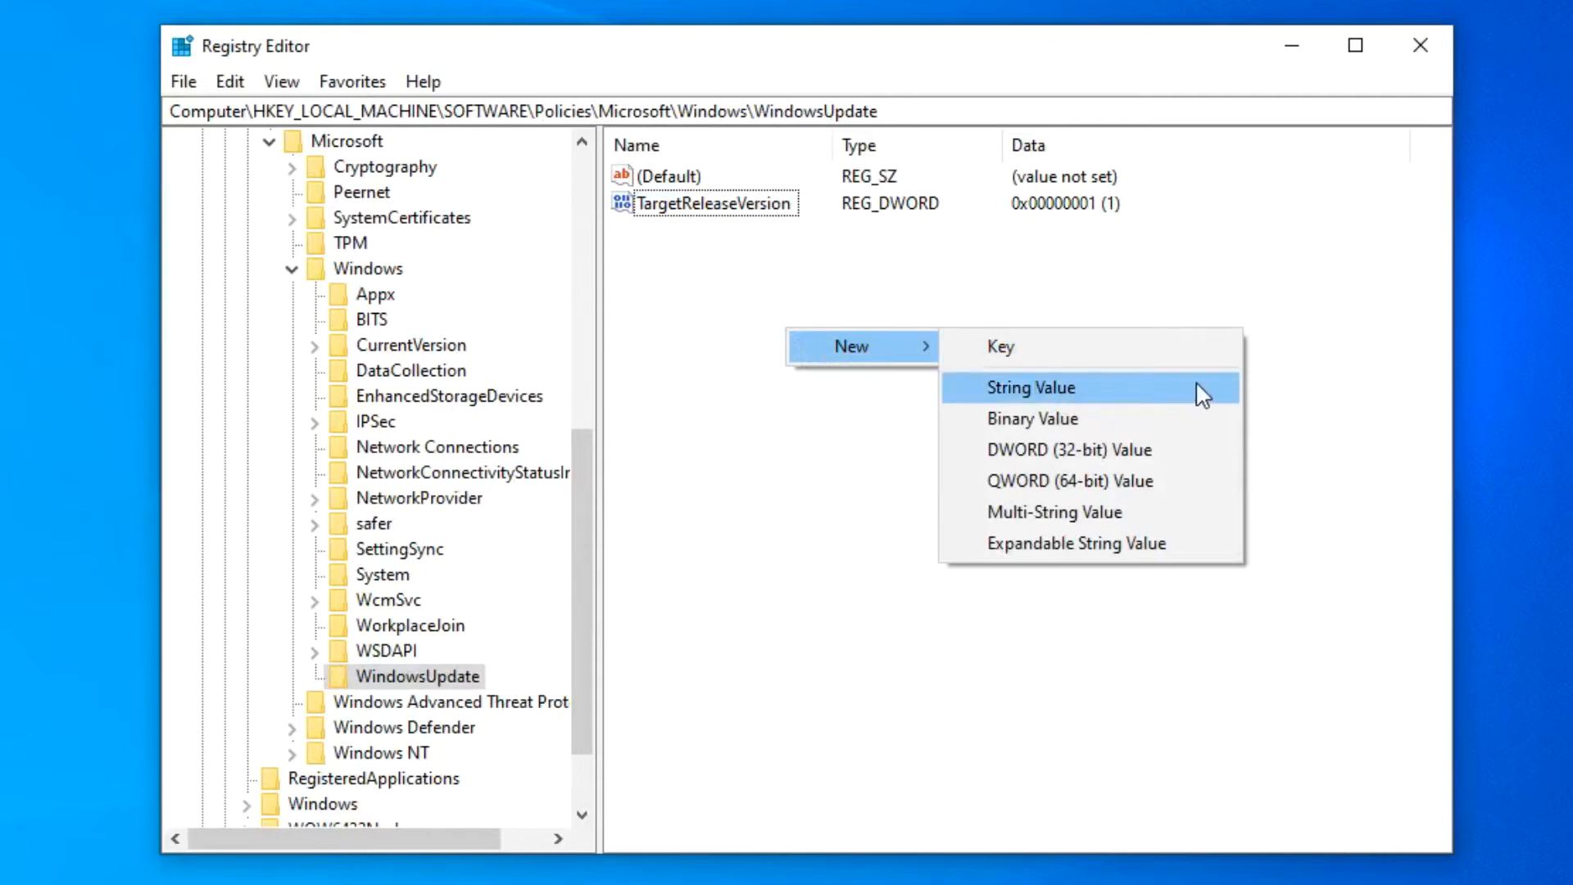
{"action": "left_click", "coordinate": [1208, 402]}
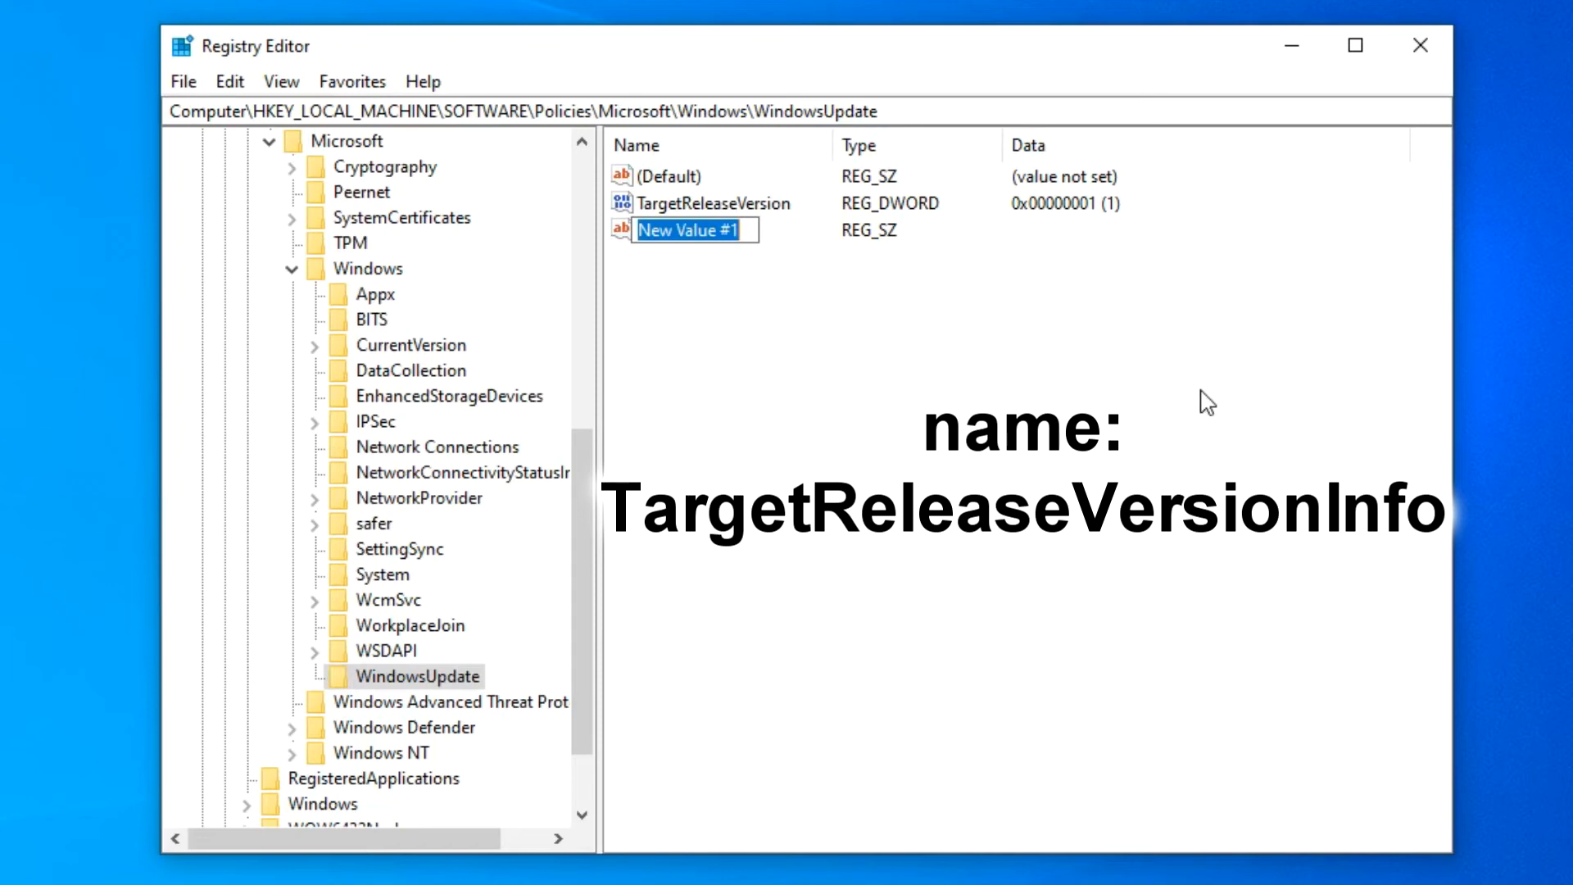
{"action": "type", "text": "Tar"}
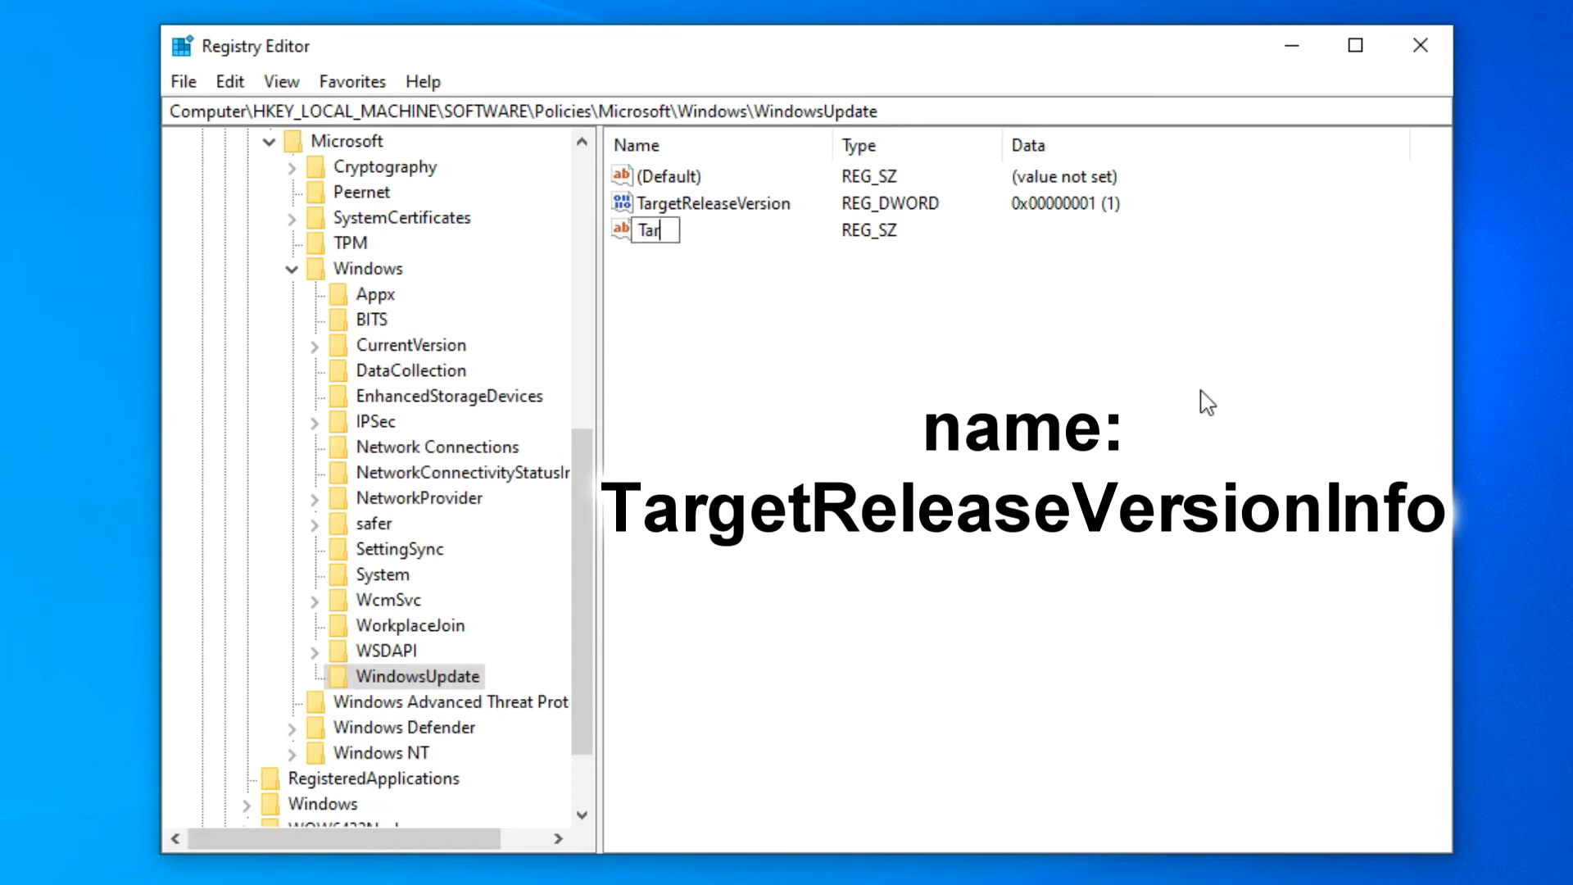
{"action": "type", "text": "getReleas"}
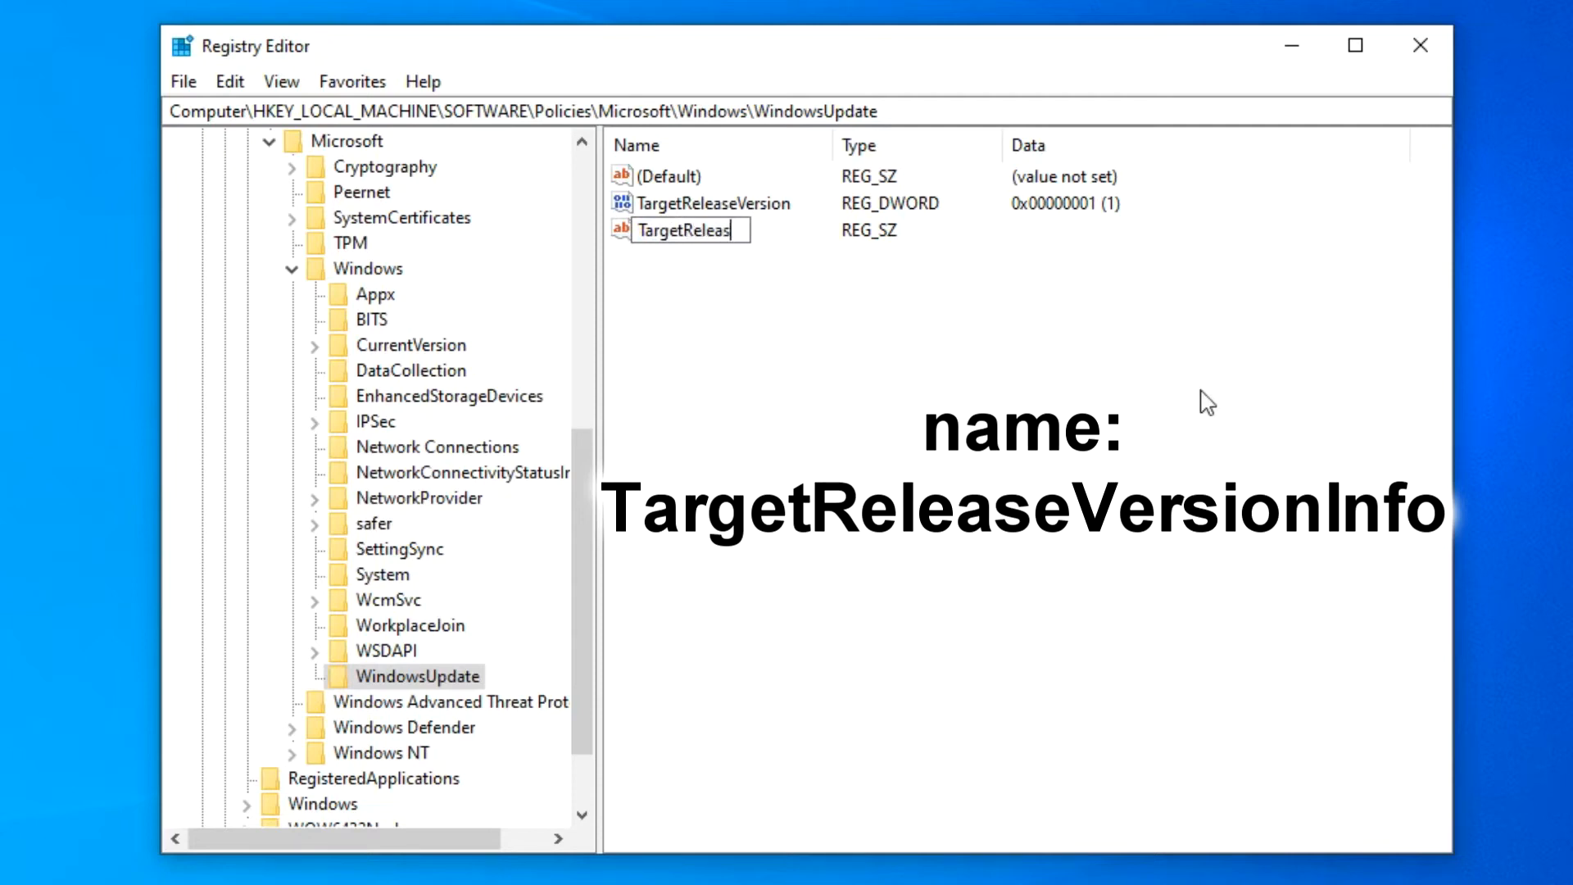
{"action": "type", "text": "eVersionInfo"}
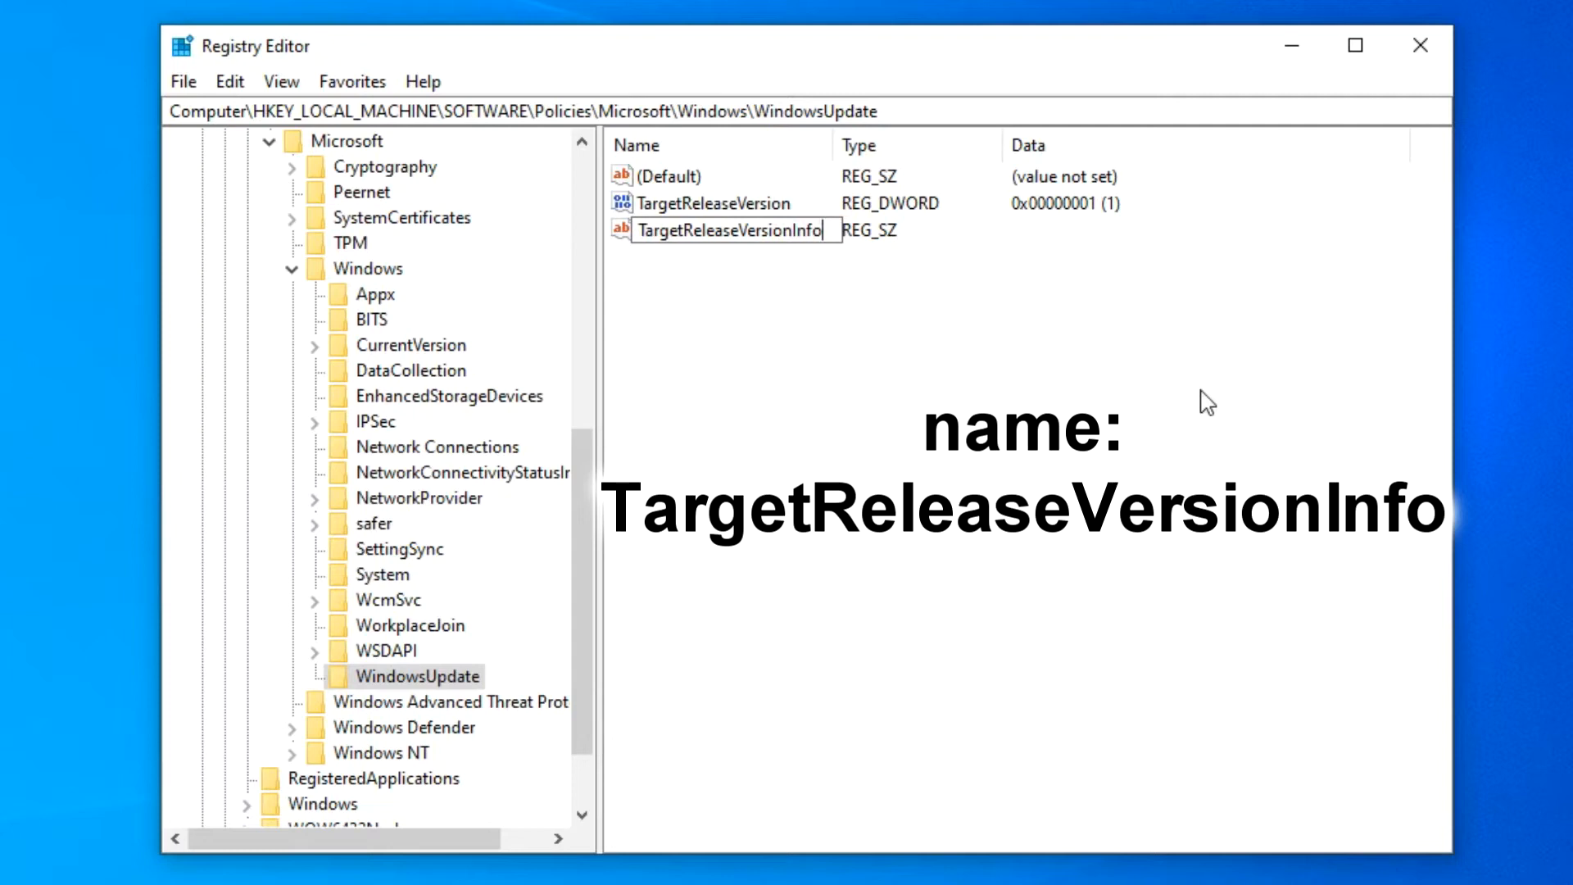
{"action": "key", "text": "Return"}
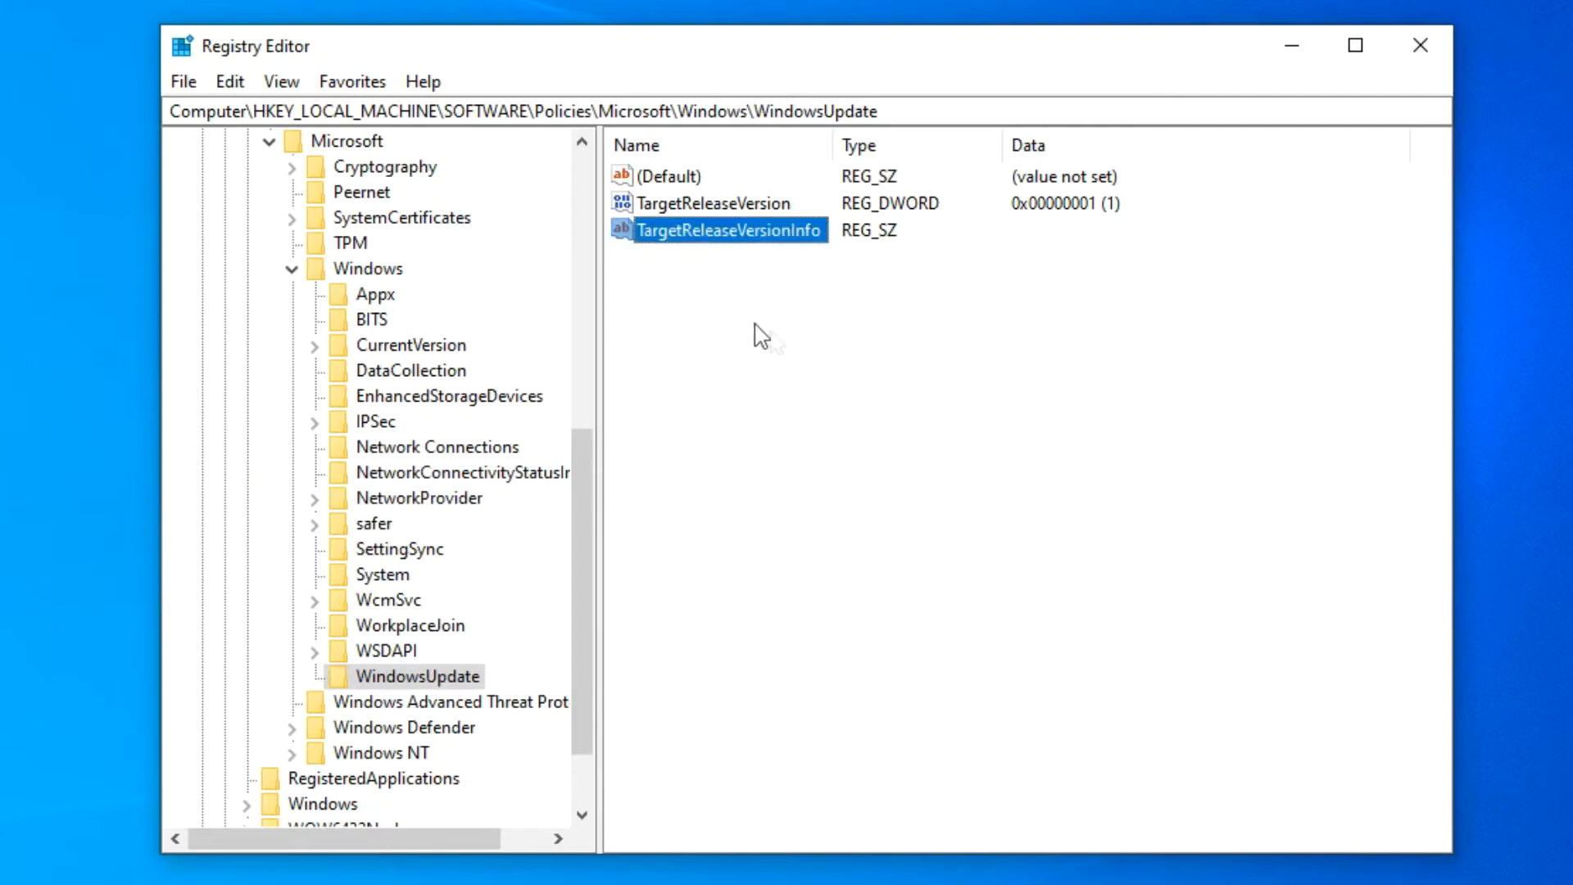
Open the TargetReleaseVersionInfo value for editing, and switch to Windows Settings to check the installed version on the System About page
{"action": "double_click", "coordinate": [726, 231]}
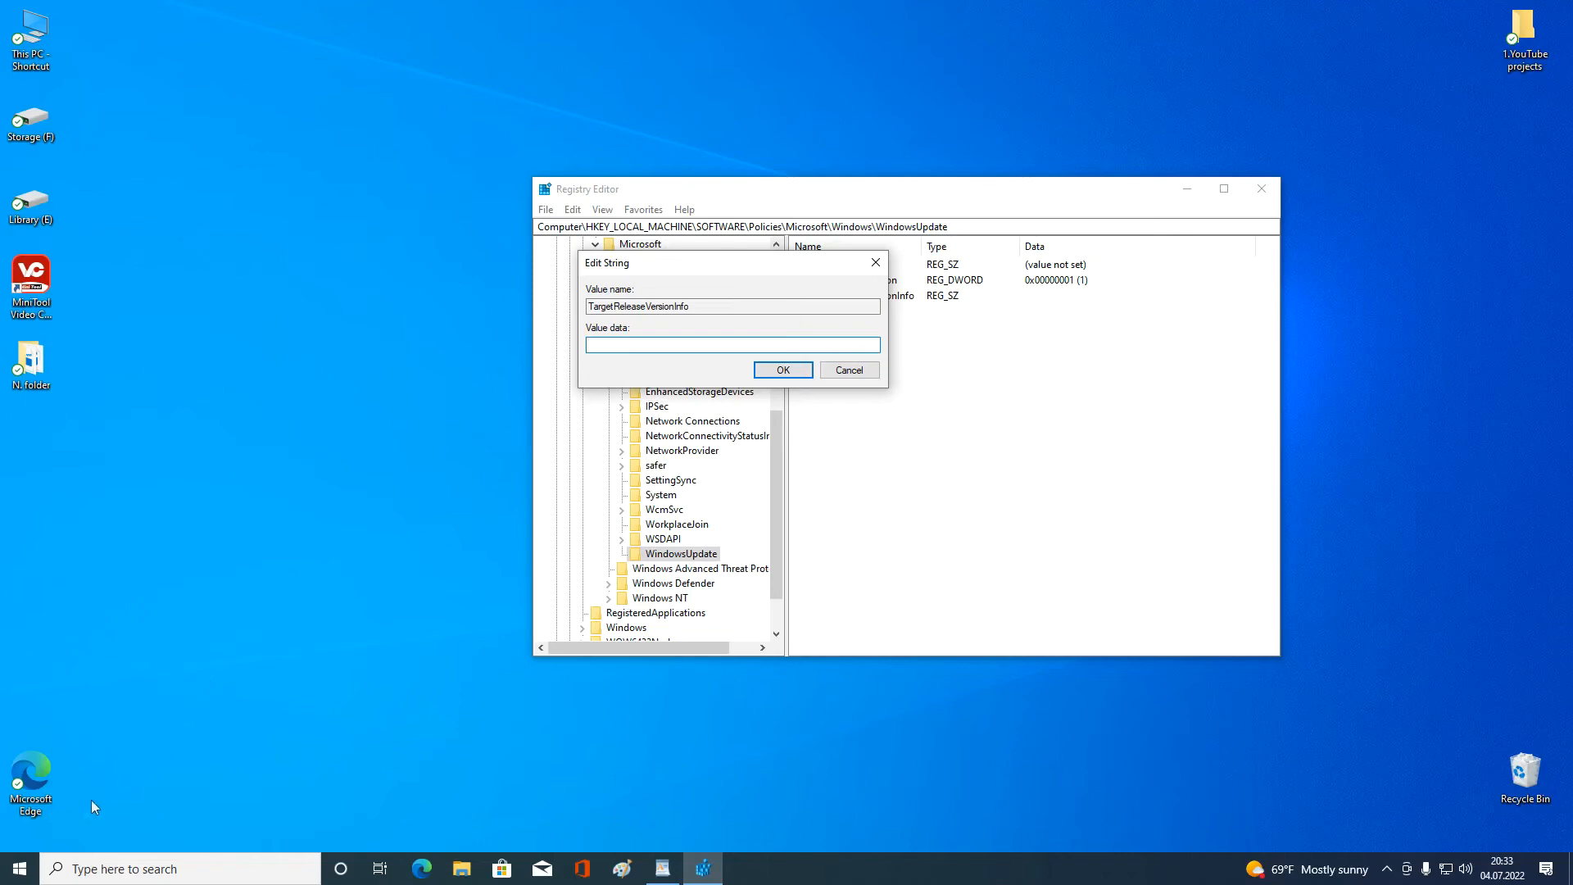
{"action": "left_click", "coordinate": [36, 870]}
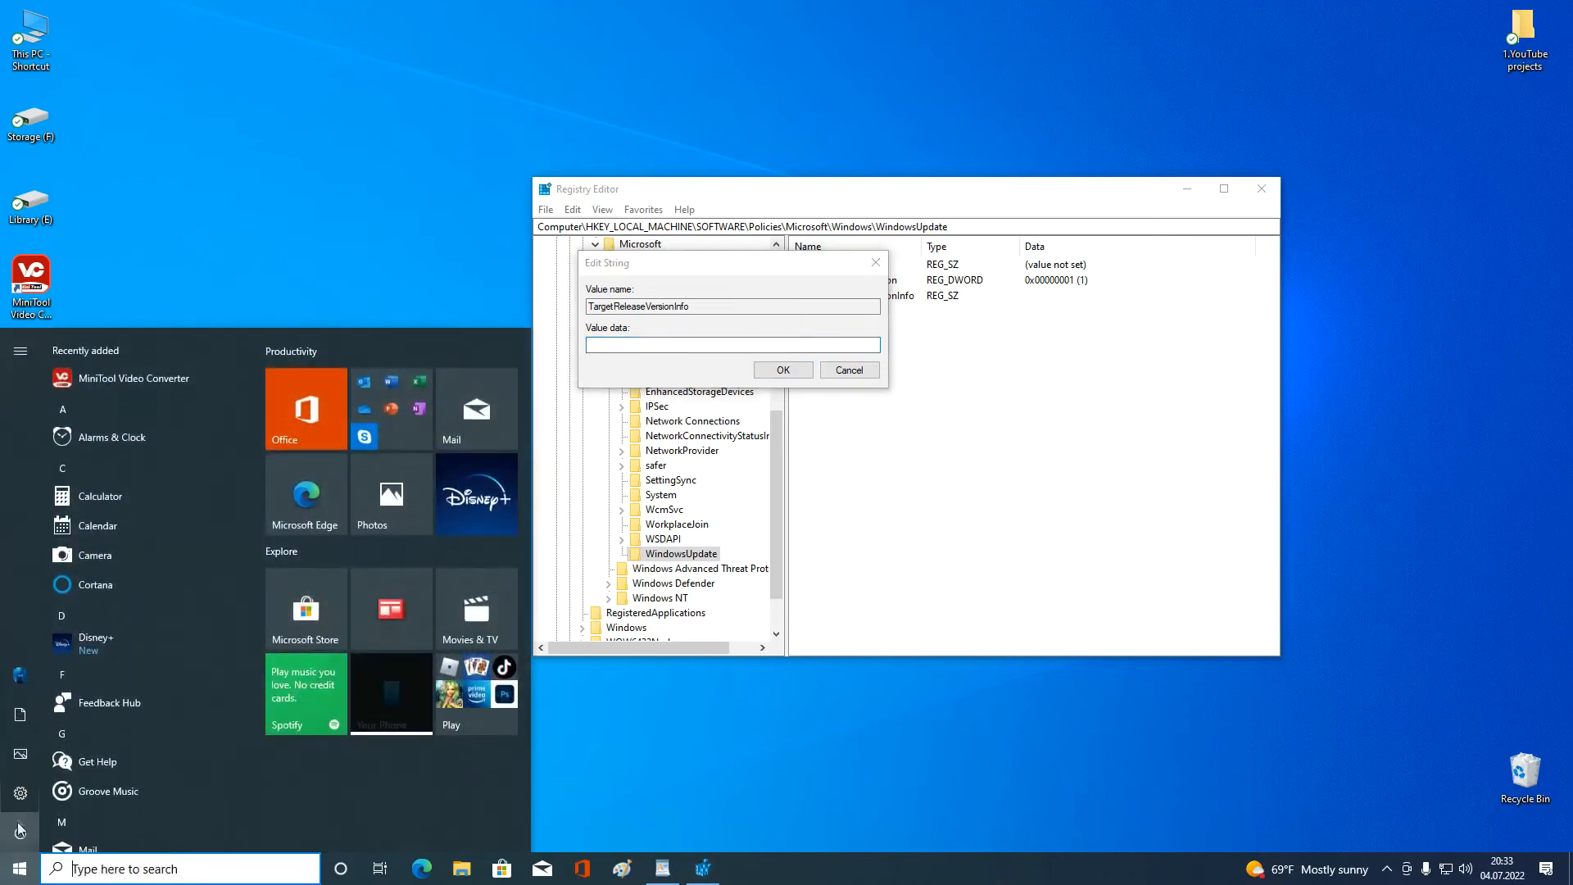
{"action": "mouse_move", "coordinate": [31, 802]}
{"action": "left_click", "coordinate": [141, 790]}
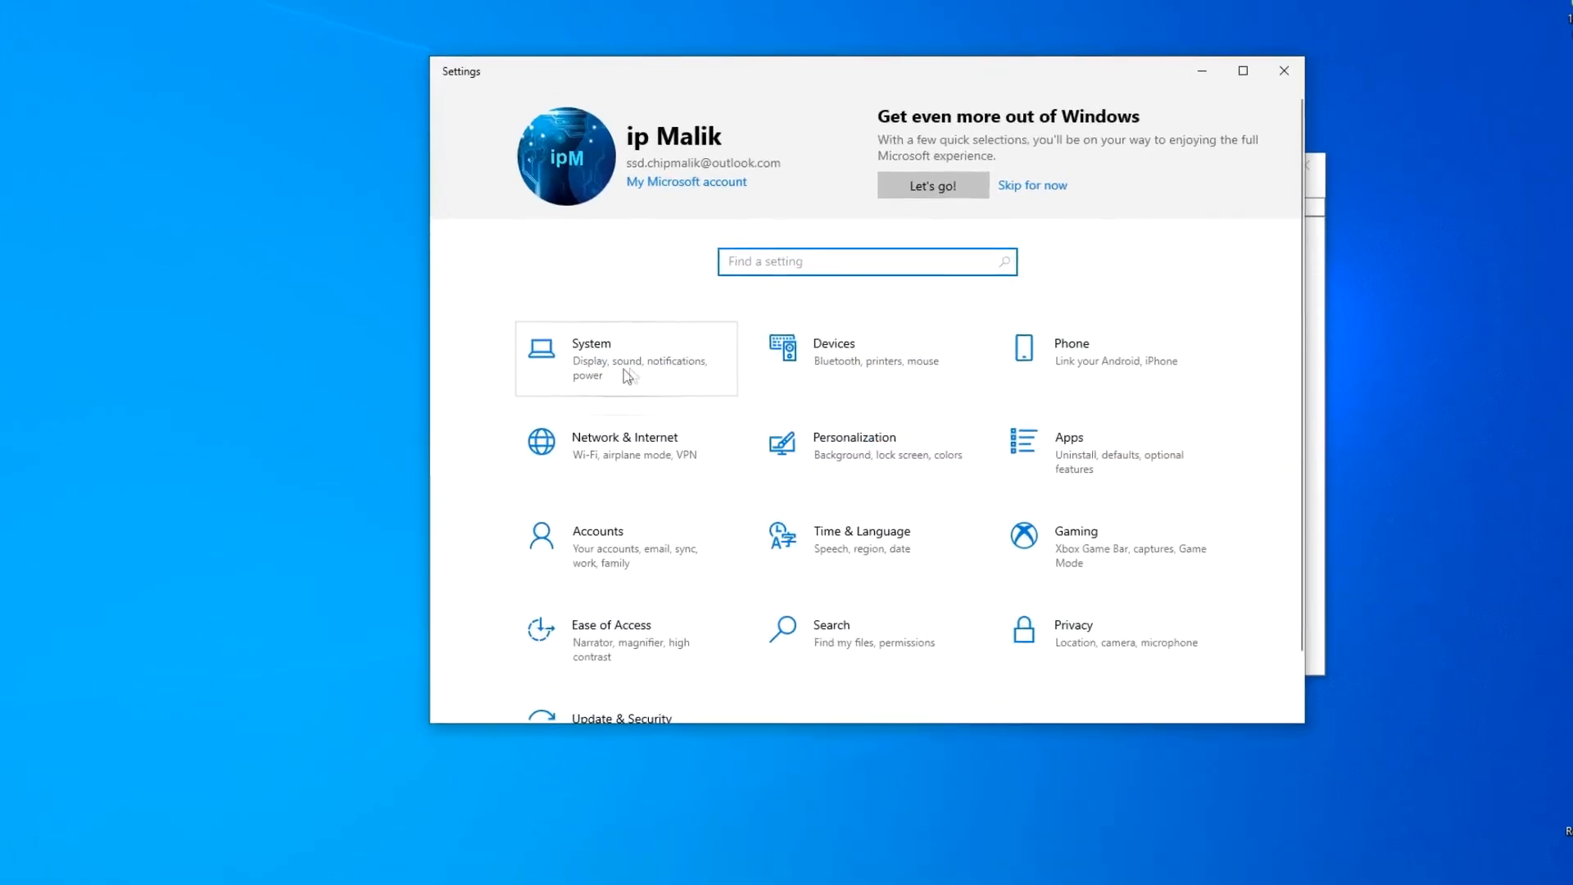
{"action": "left_click", "coordinate": [646, 315]}
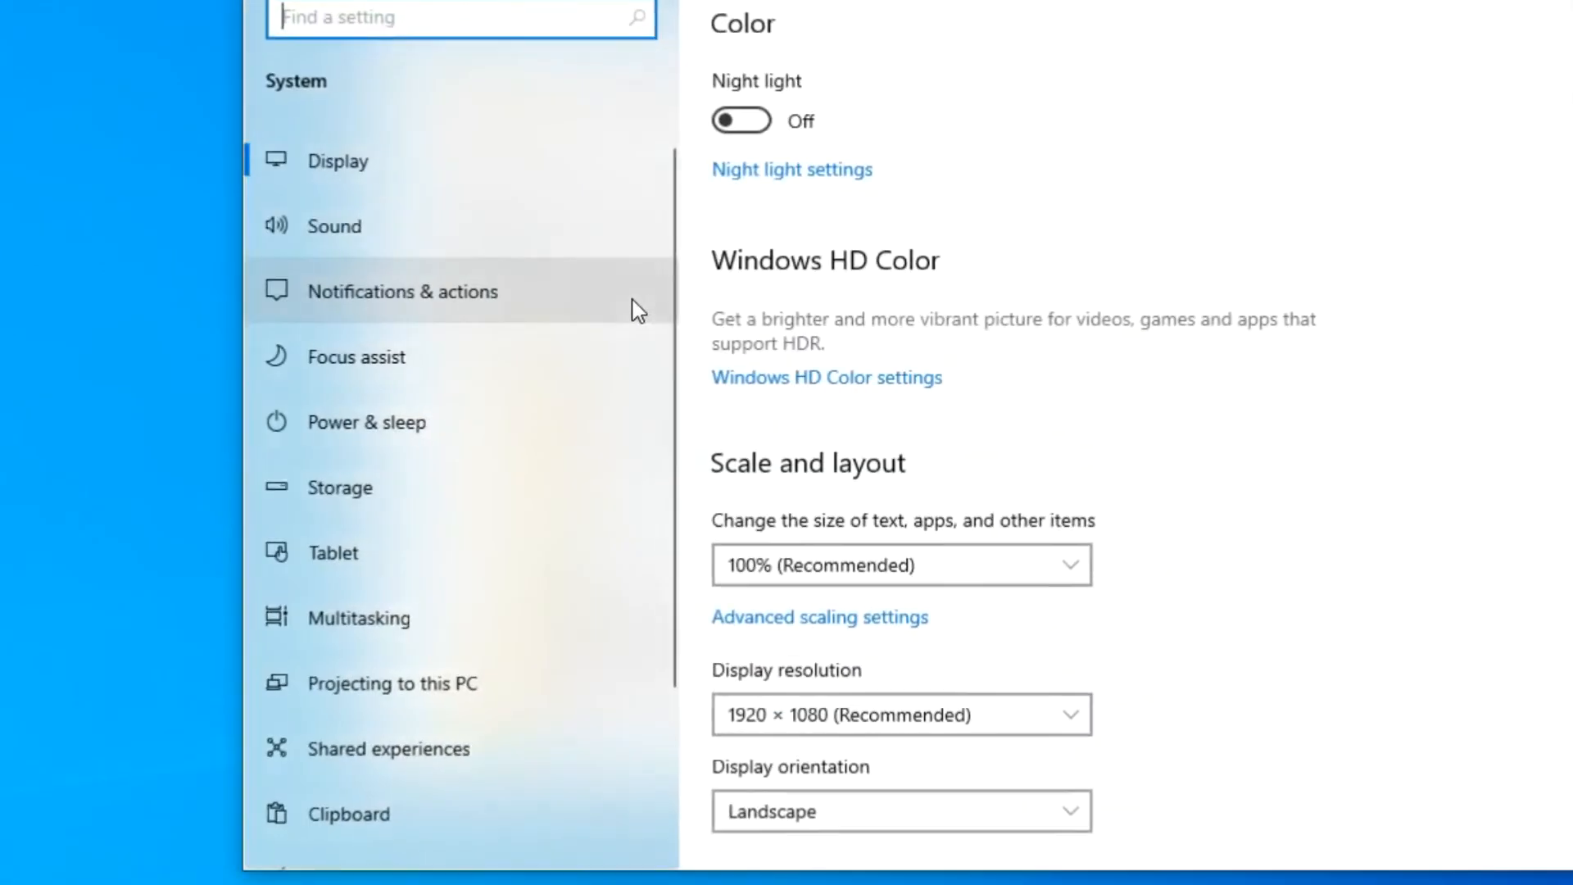
{"action": "scroll", "coordinate": [614, 327], "scroll_direction": "down", "scroll_amount": 3}
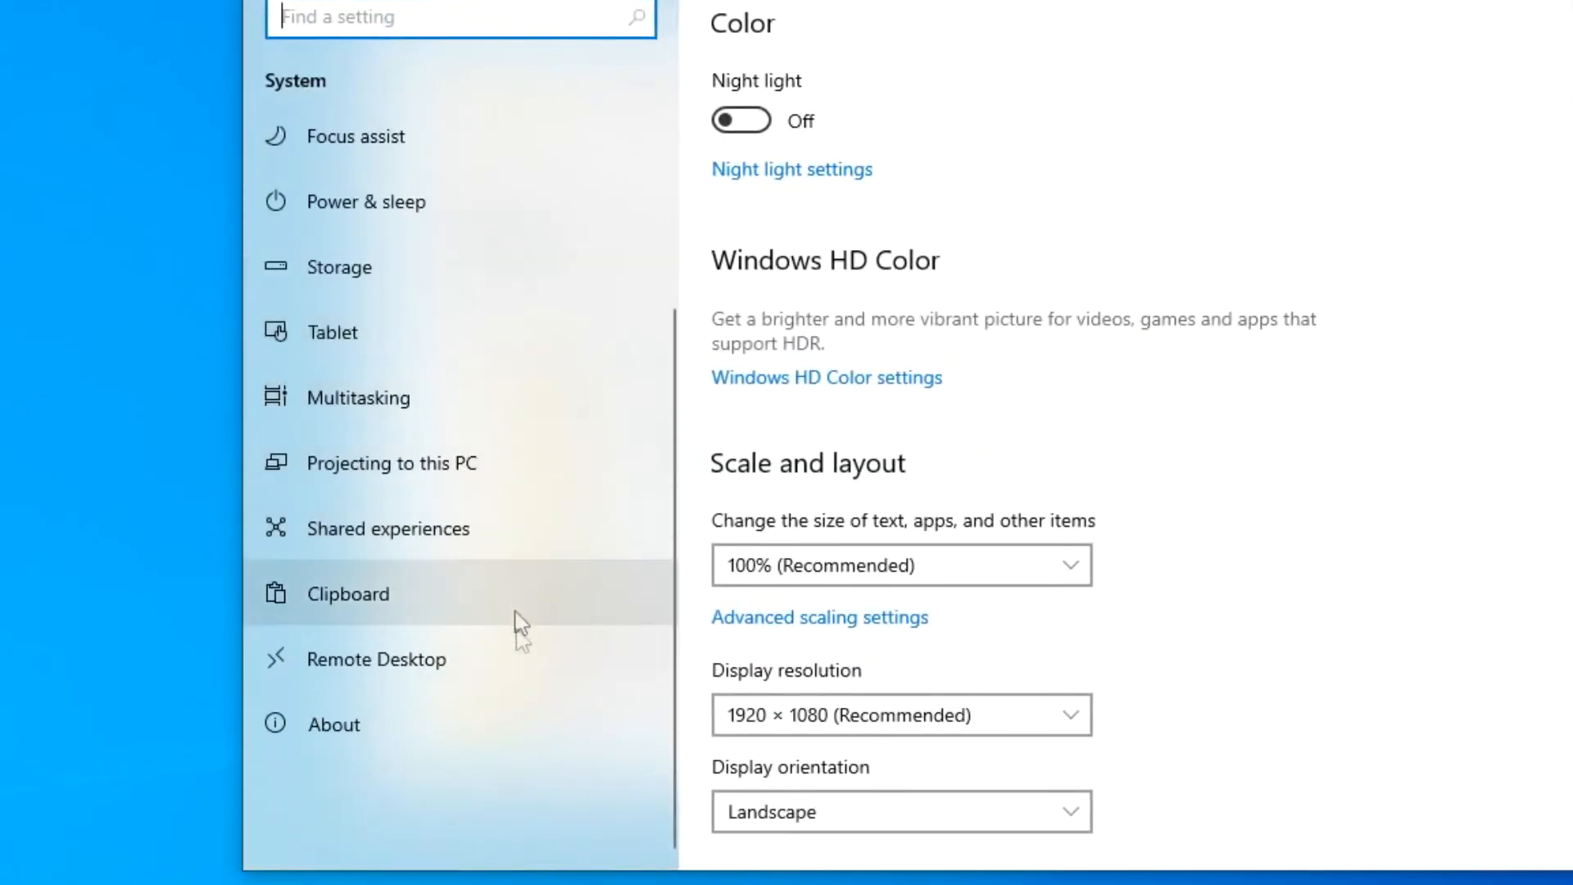
{"action": "left_click", "coordinate": [558, 737]}
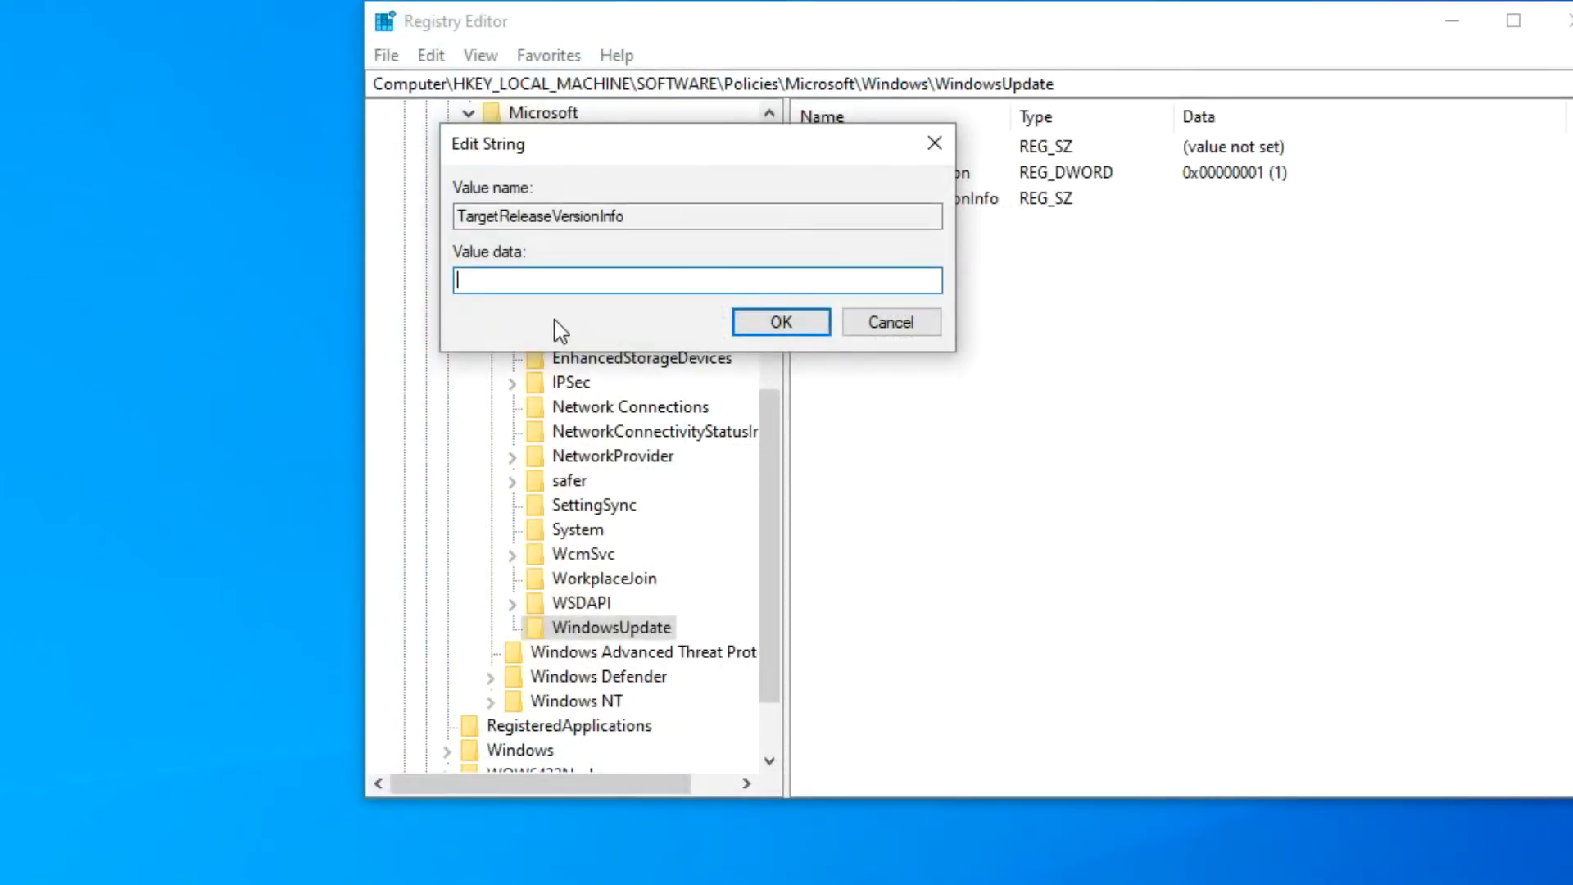
Set the value data of TargetReleaseVersionInfo to 21H2 and close the Registry Editor
{"action": "type", "text": "21H2"}
{"action": "left_click", "coordinate": [753, 330]}
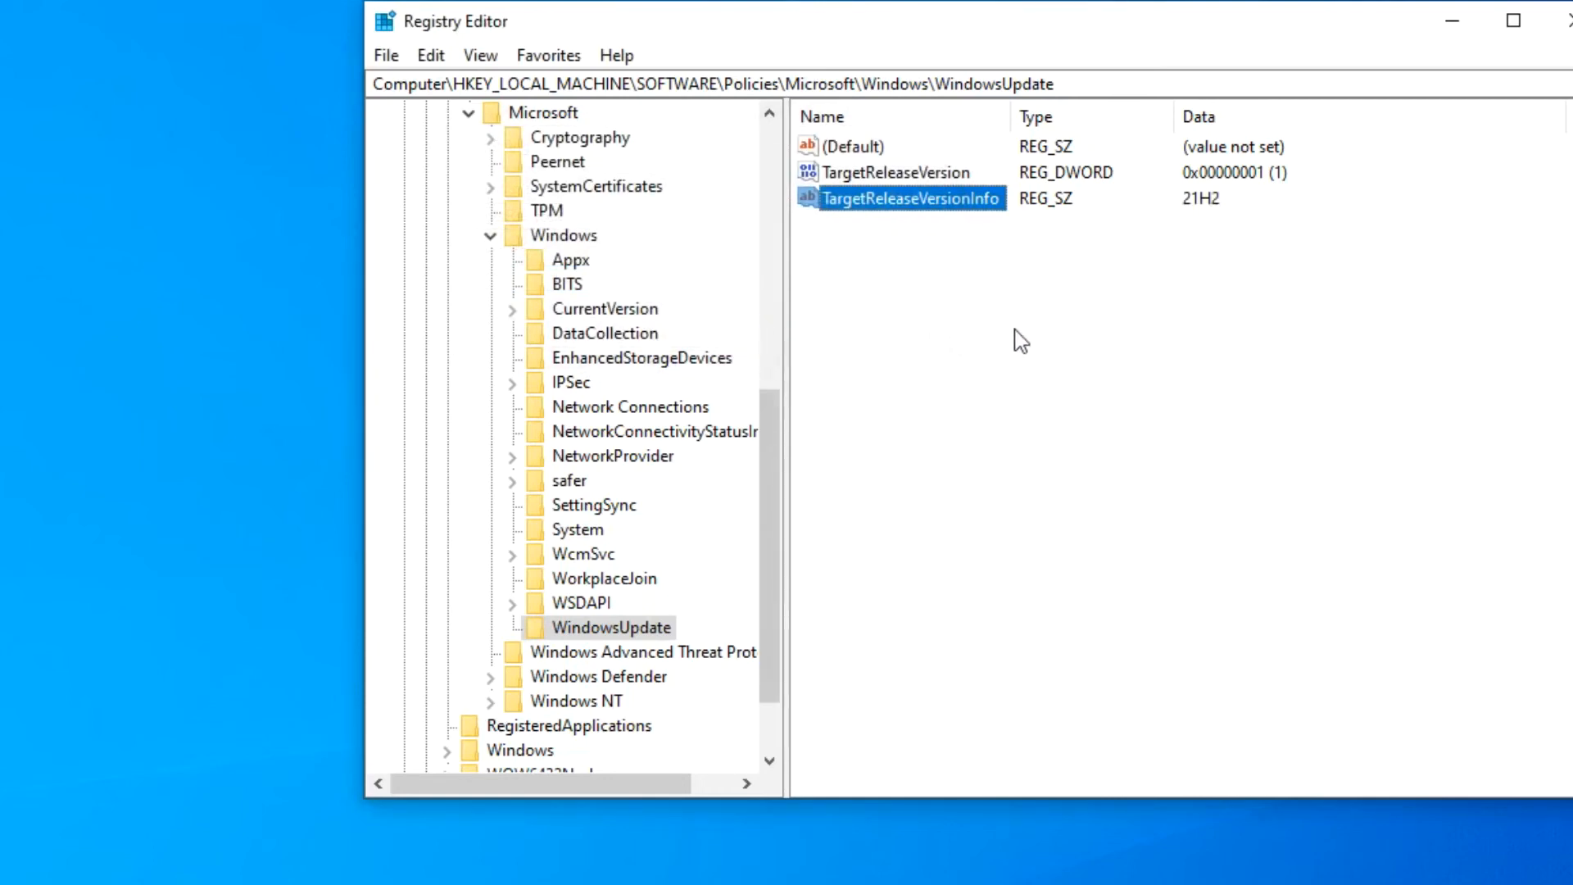
{"action": "left_click", "coordinate": [1453, 21]}
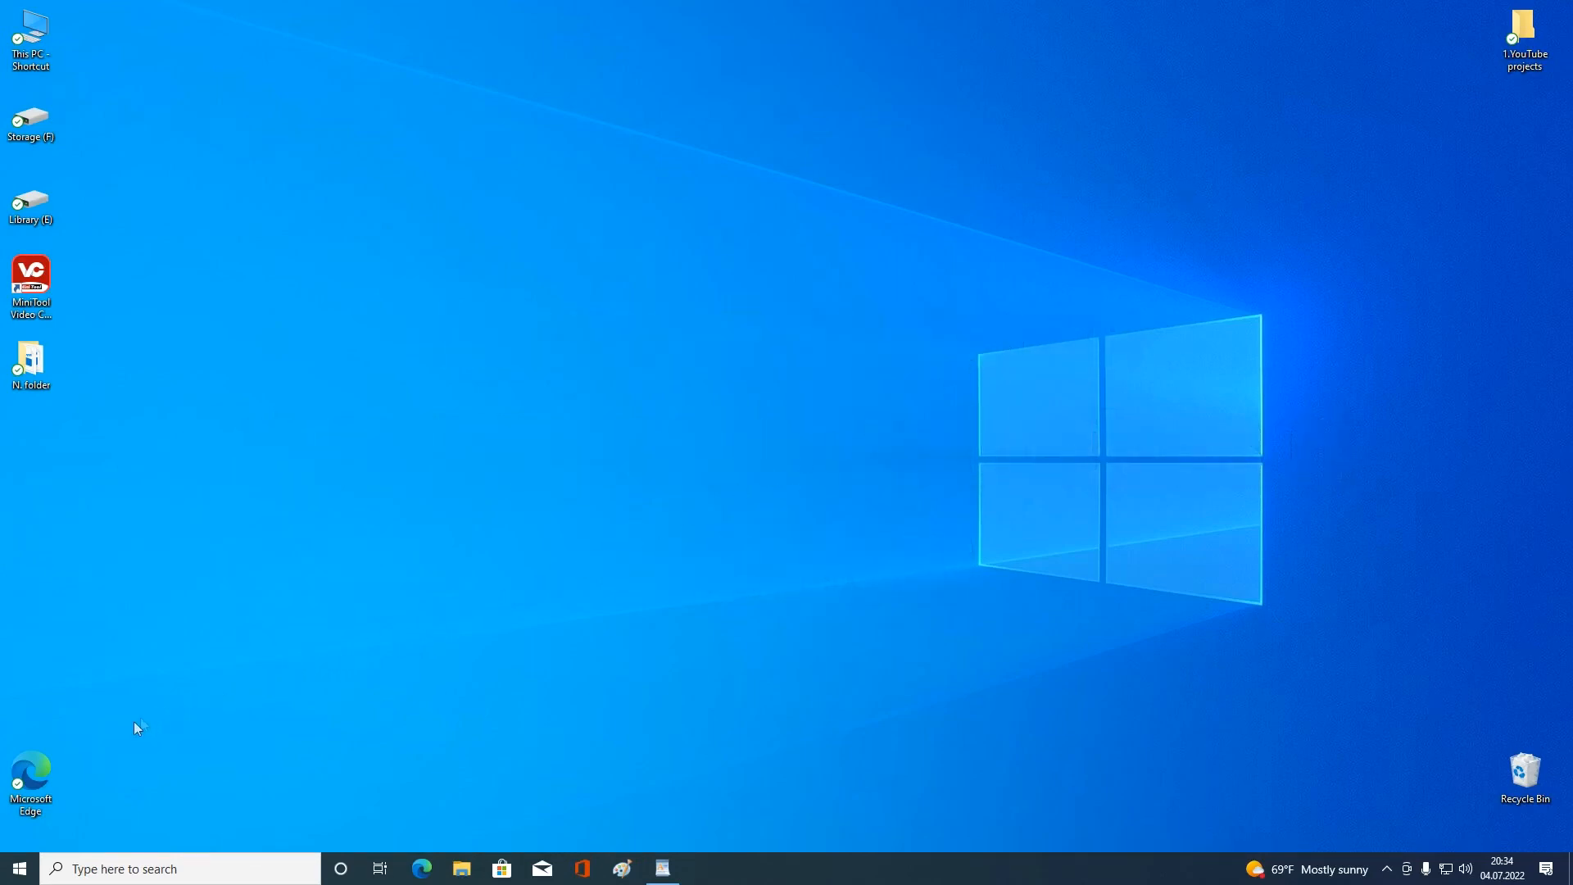
Restart the computer and sign back in with the account password
{"action": "right_click", "coordinate": [26, 868]}
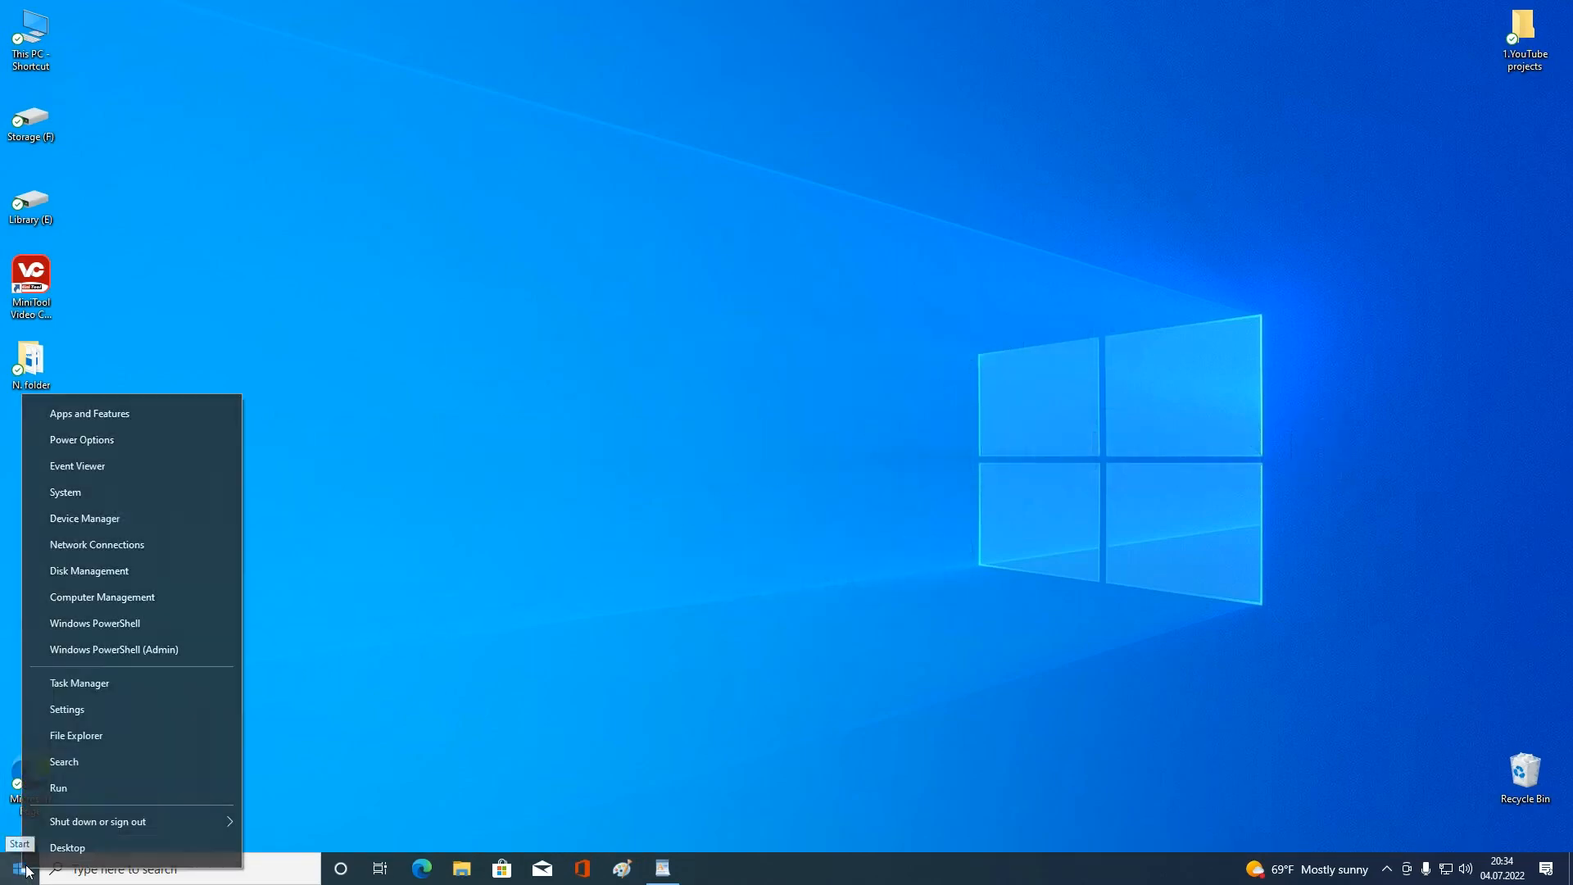
{"action": "mouse_move", "coordinate": [150, 823]}
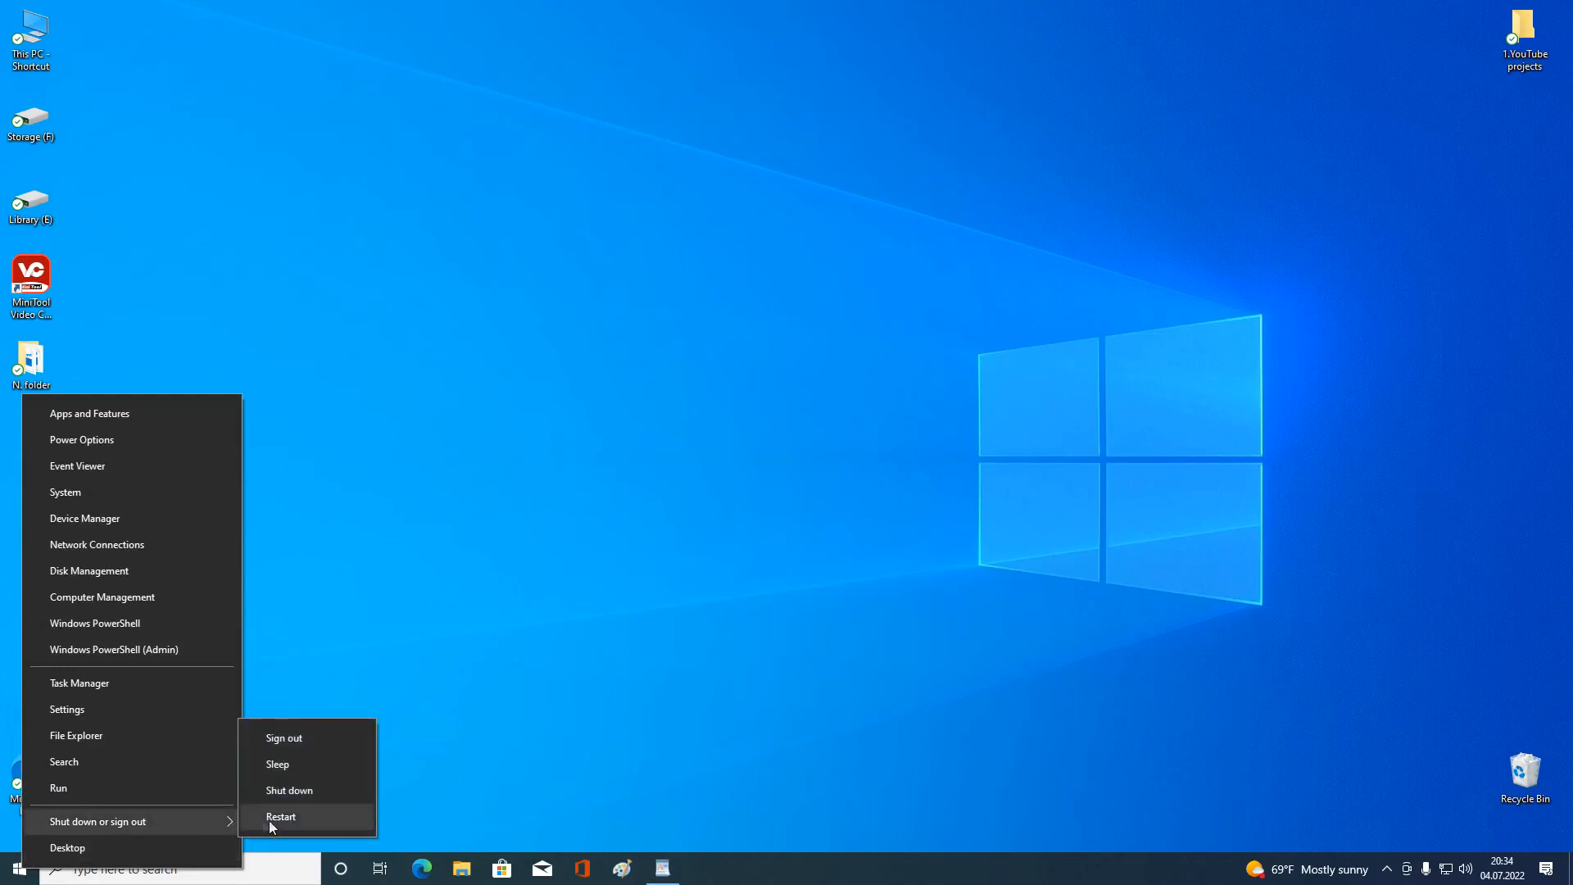
{"action": "left_click", "coordinate": [362, 818]}
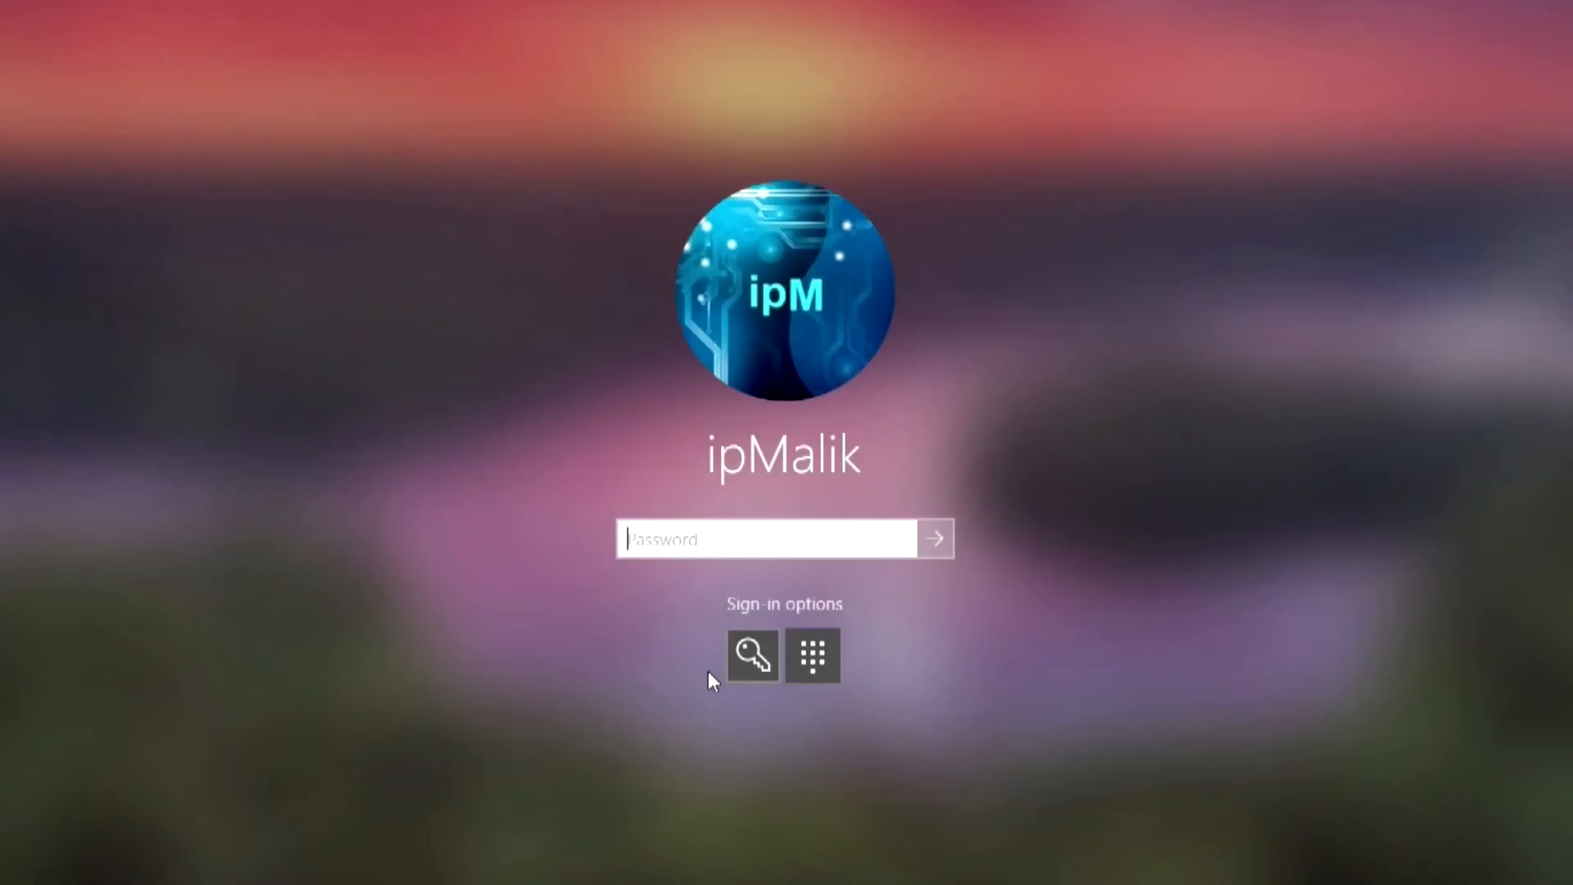
{"action": "type", "text": "••••••"}
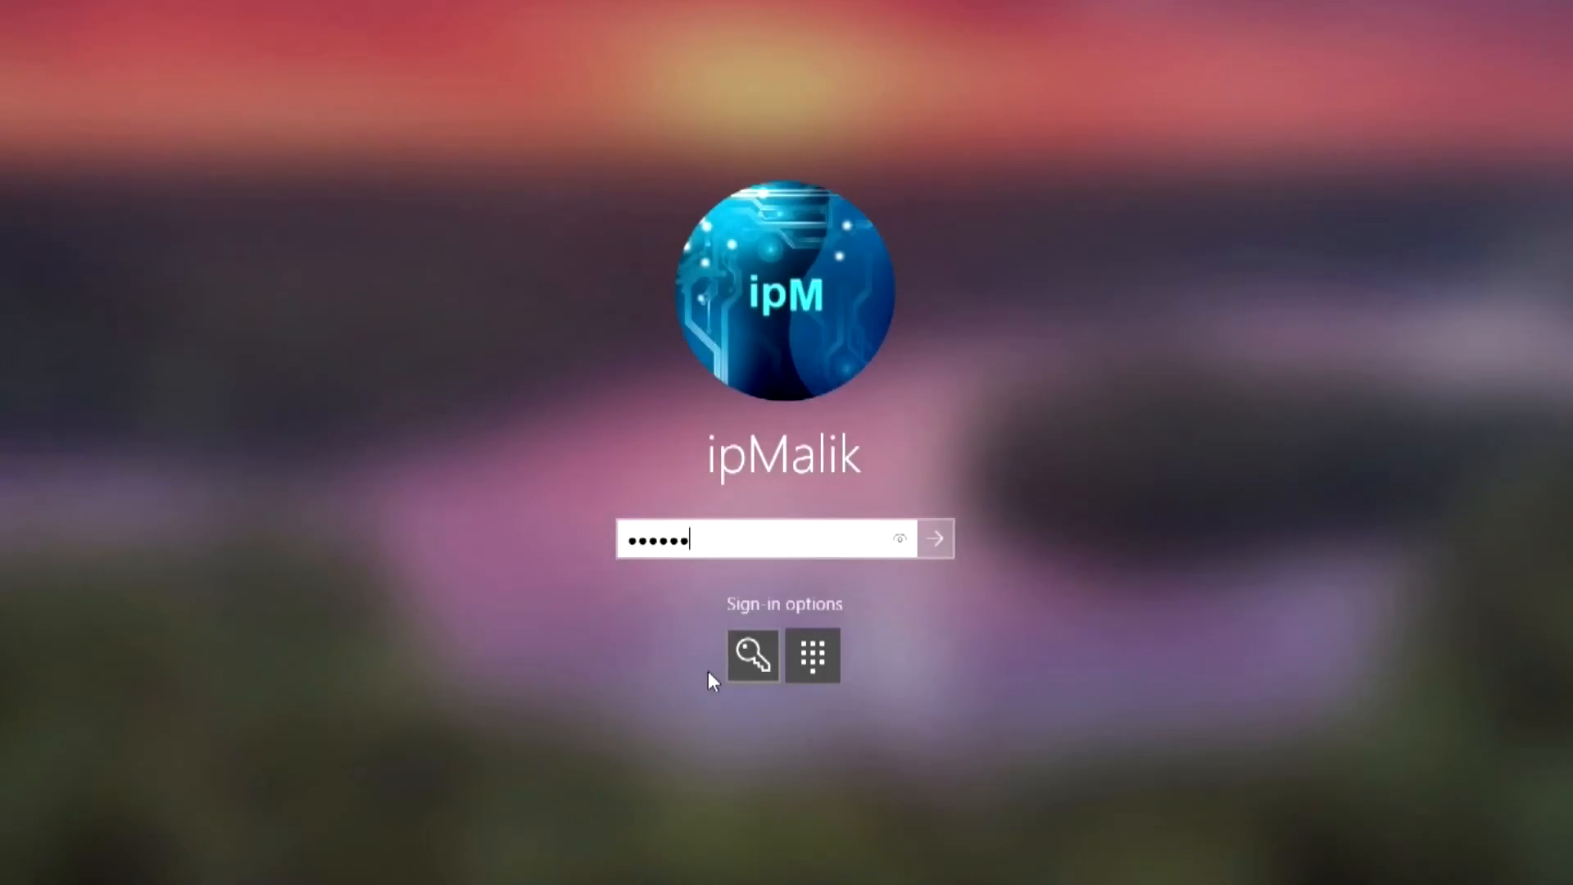
{"action": "left_click", "coordinate": [938, 550]}
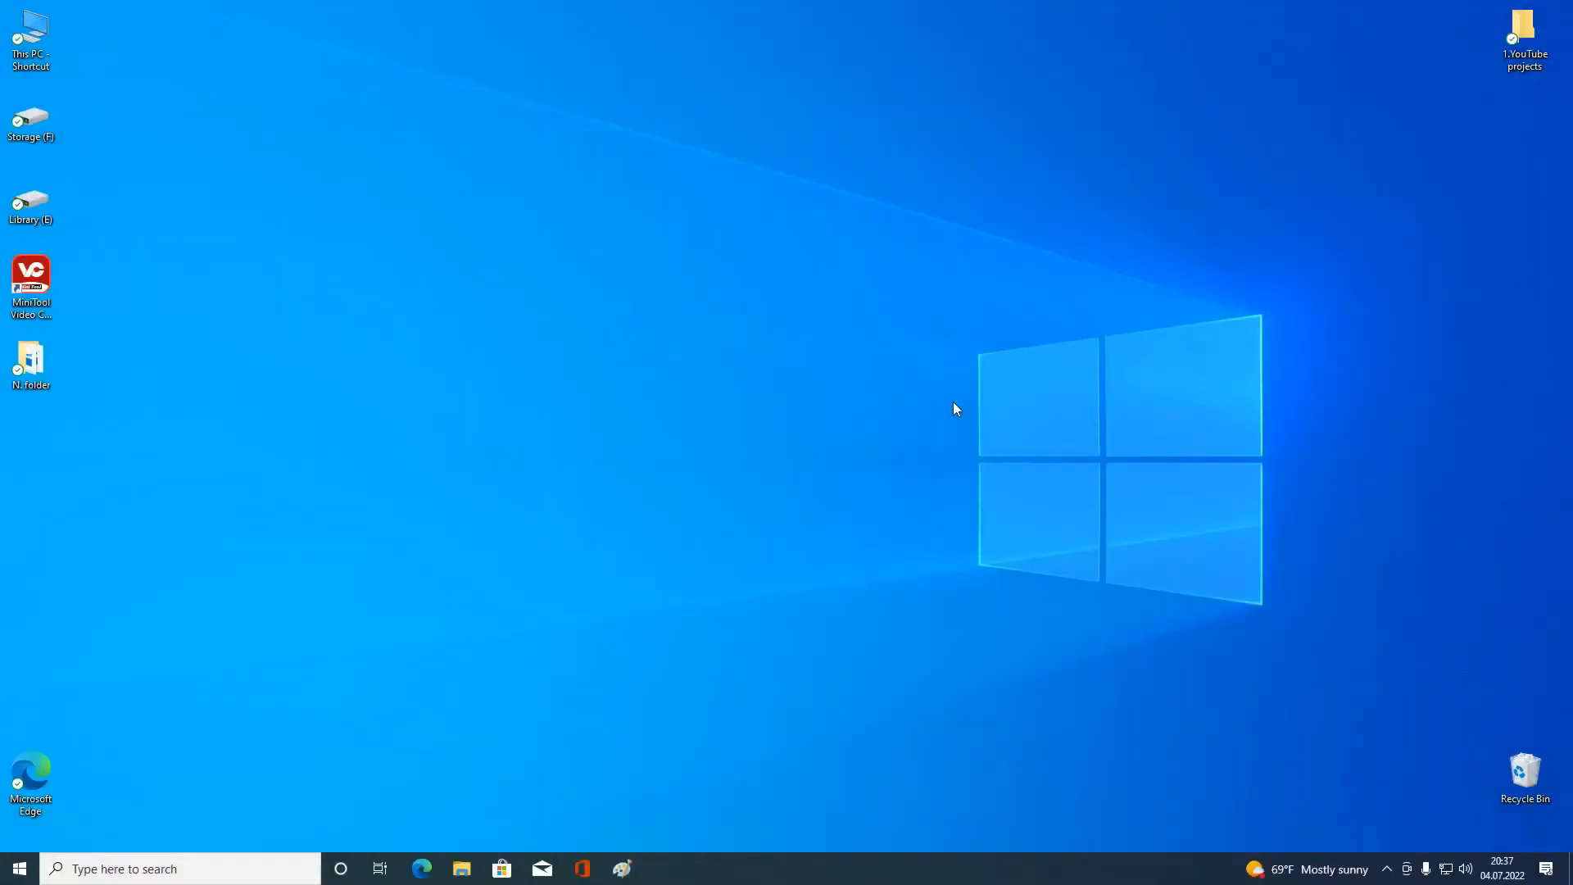
Review the configured update policies of Windows Update in the Update & Security settings, and close Settings
{"action": "left_click", "coordinate": [19, 867]}
{"action": "mouse_move", "coordinate": [43, 798]}
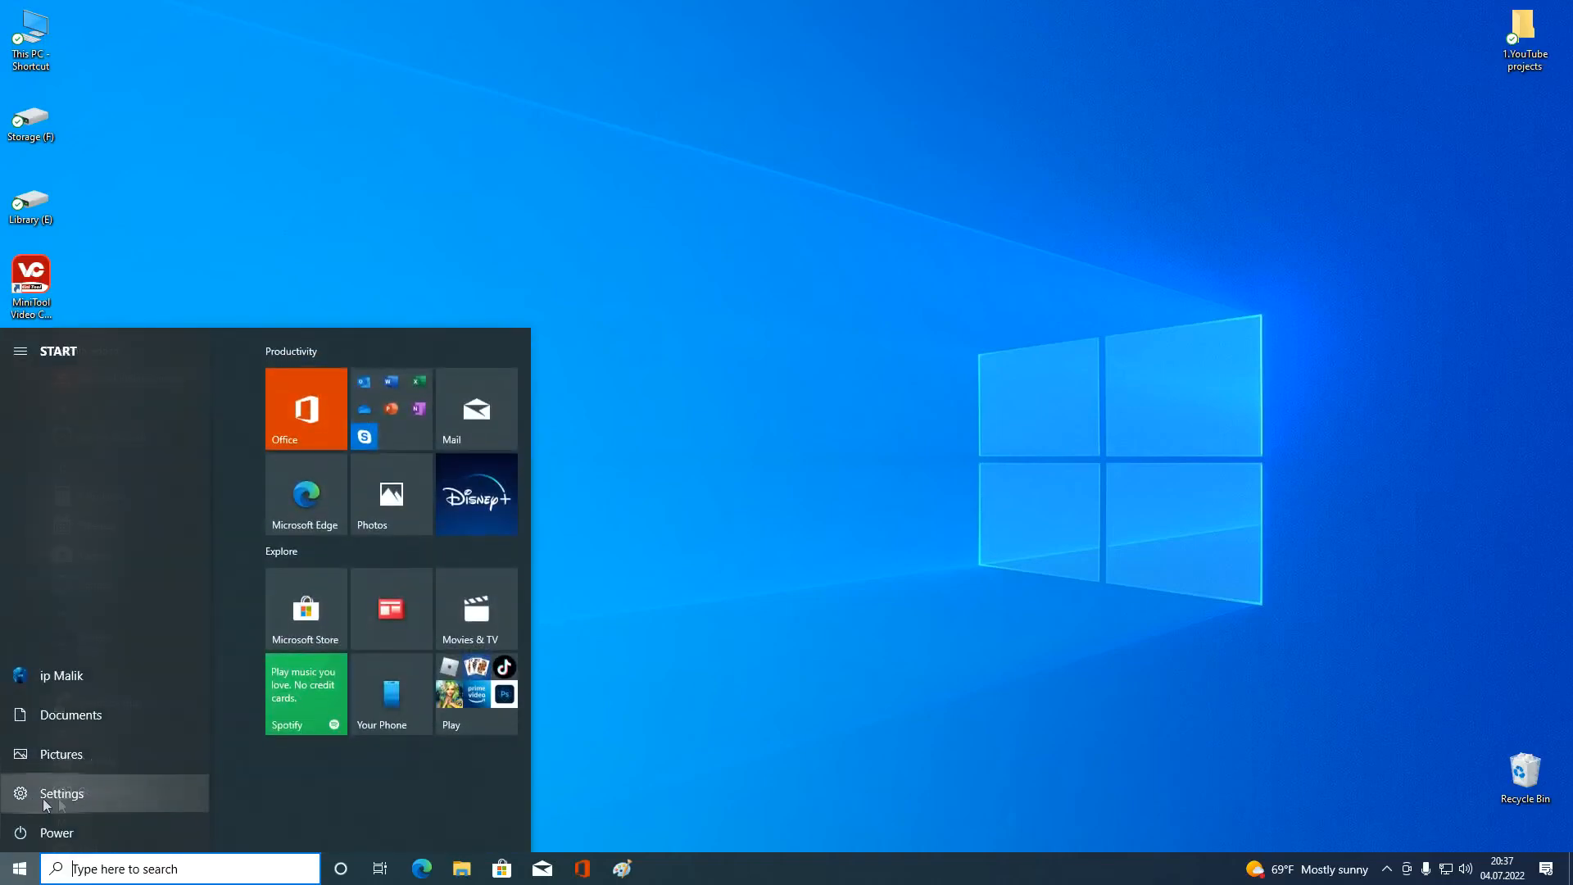
{"action": "left_click", "coordinate": [61, 793]}
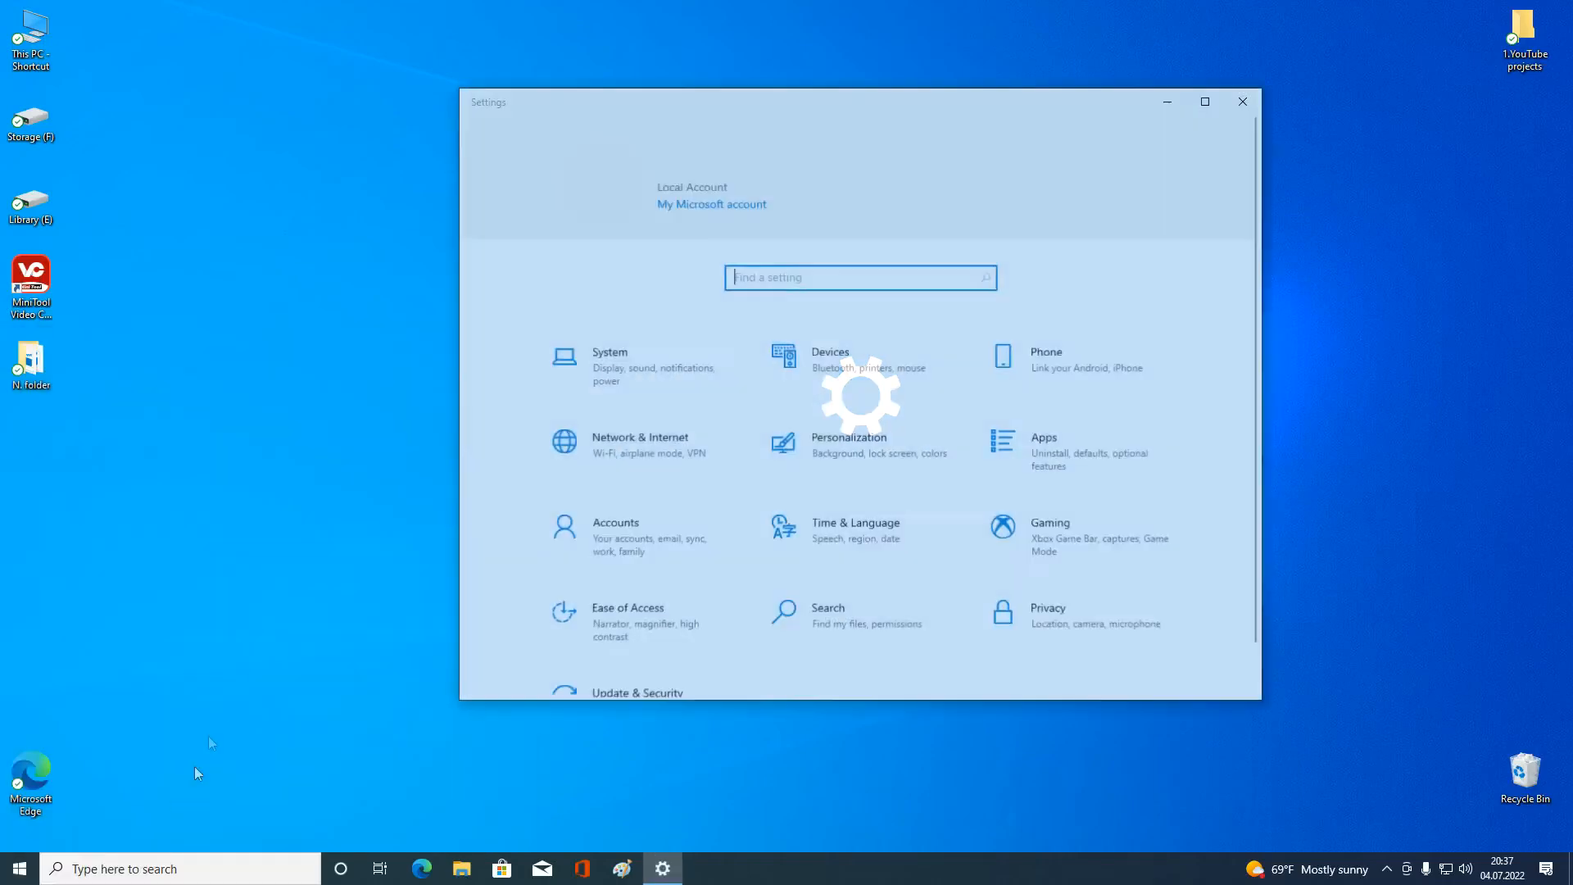
{"action": "scroll", "coordinate": [564, 592], "scroll_direction": "down", "scroll_amount": 1}
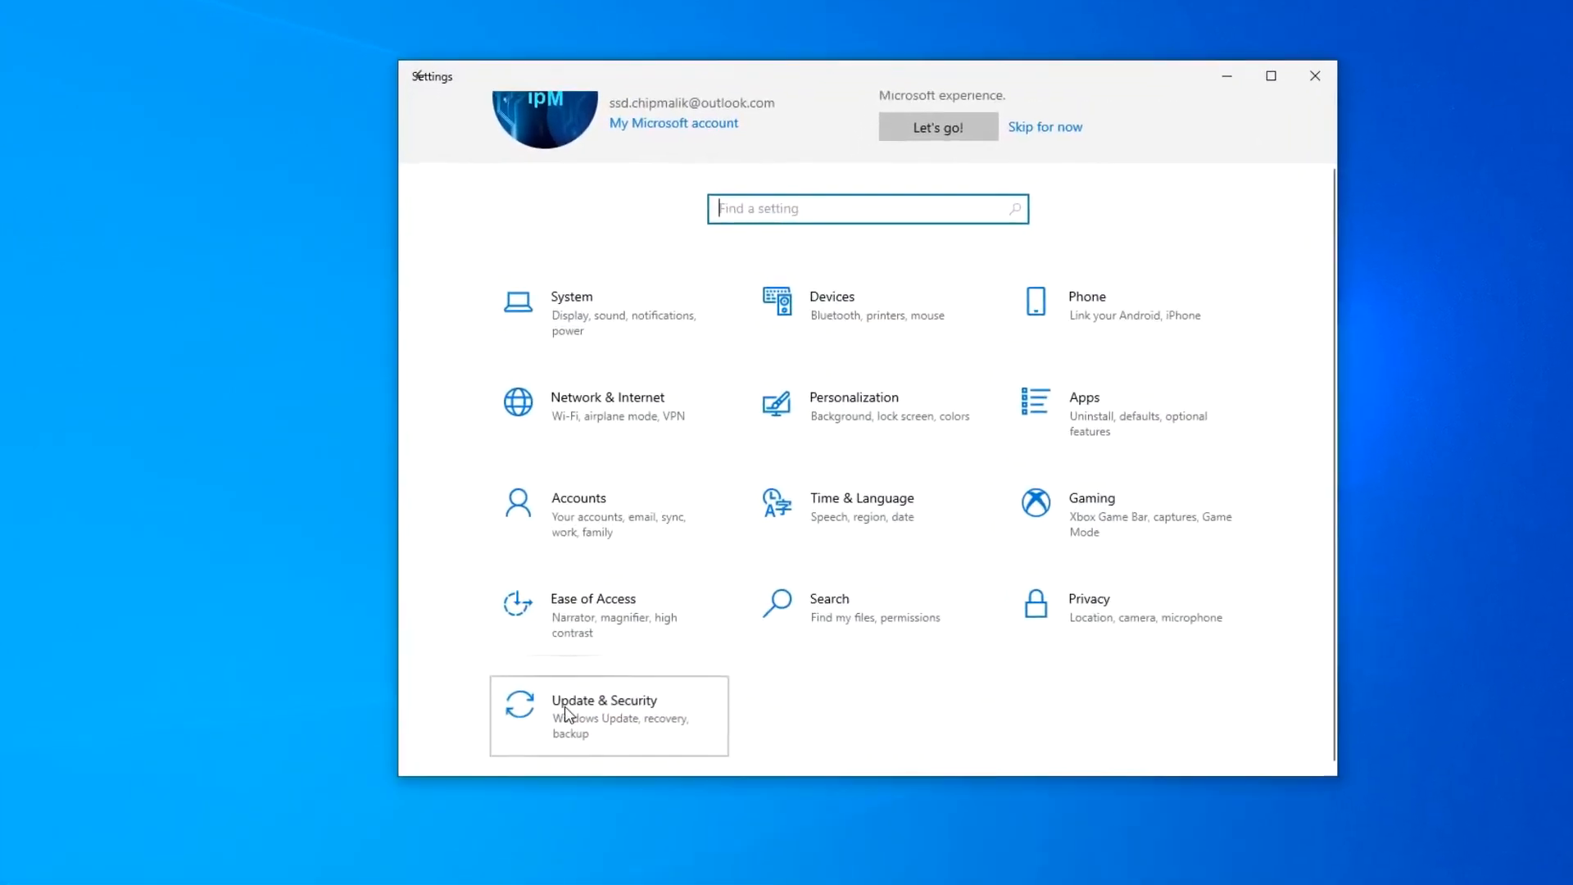
{"action": "left_click", "coordinate": [574, 639]}
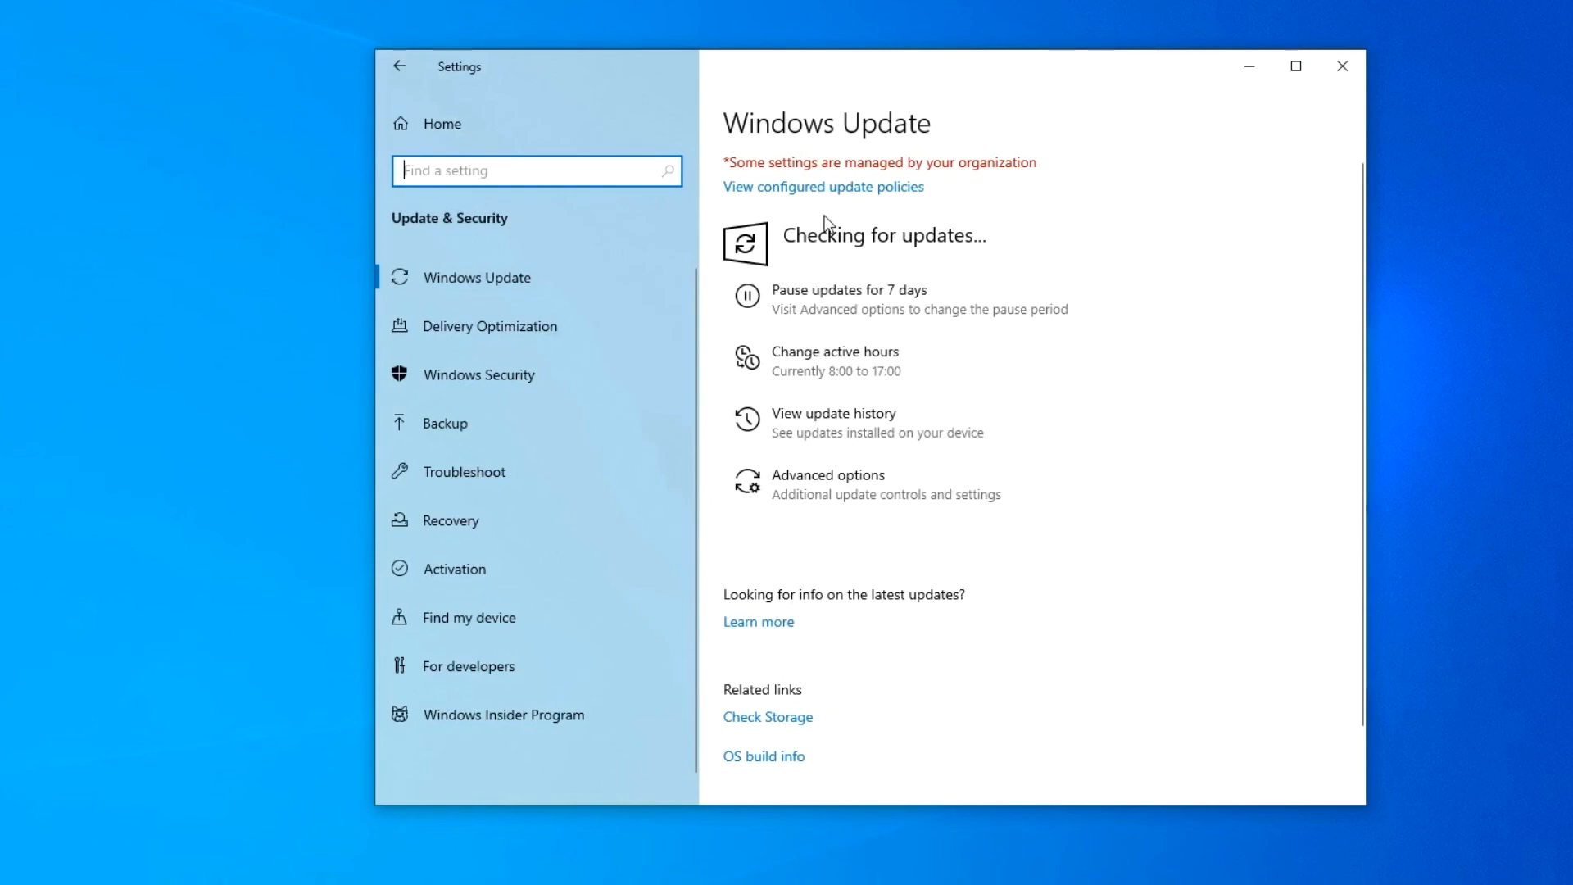
{"action": "left_click", "coordinate": [824, 188]}
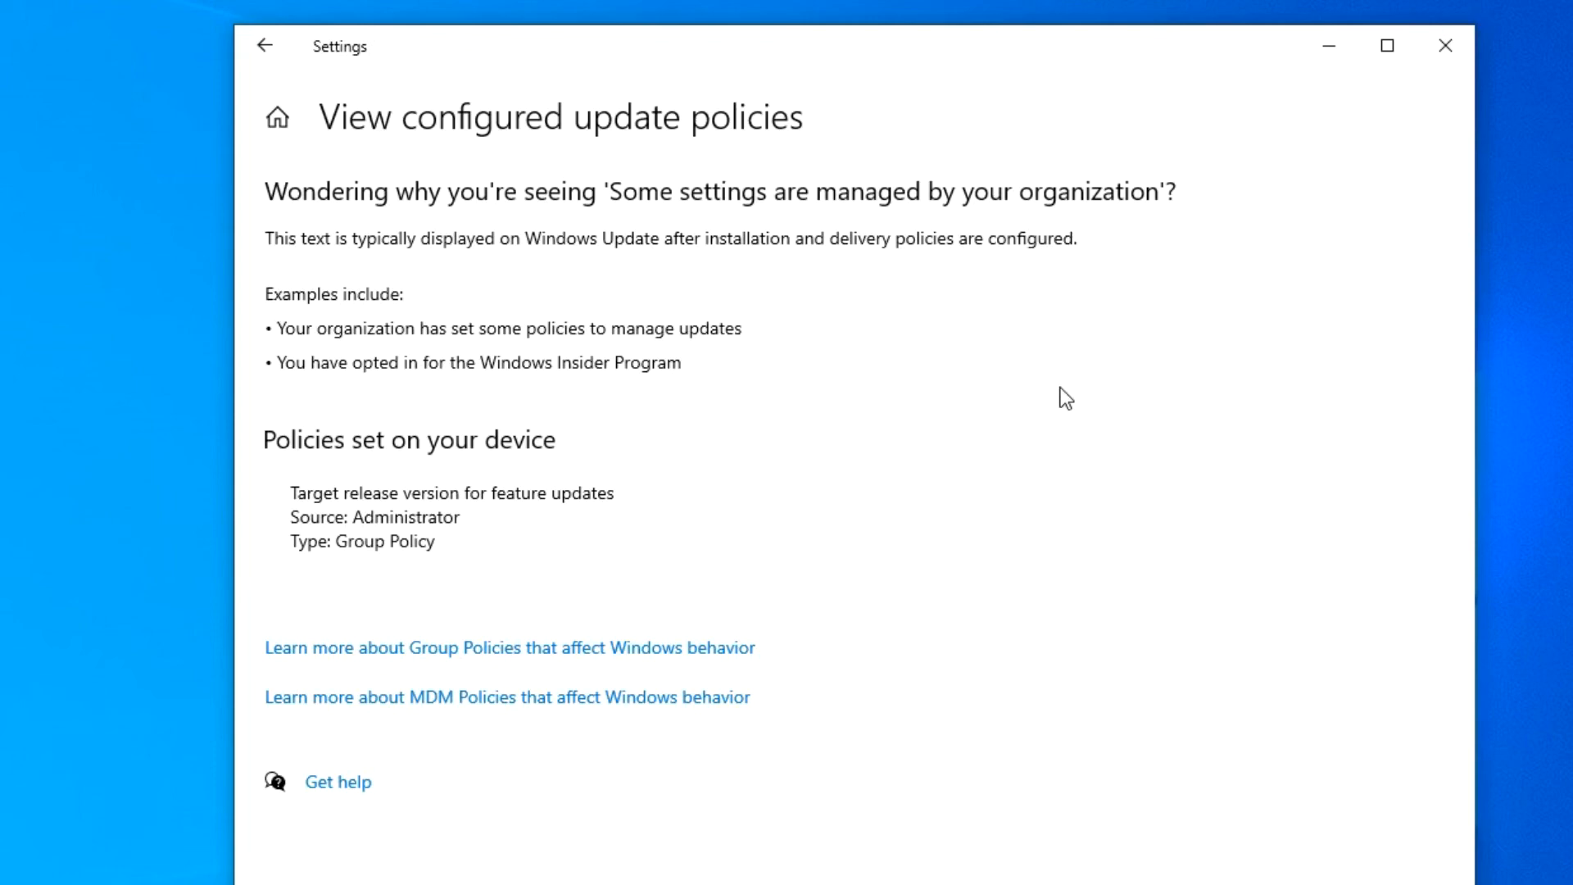
{"action": "left_click", "coordinate": [1446, 46]}
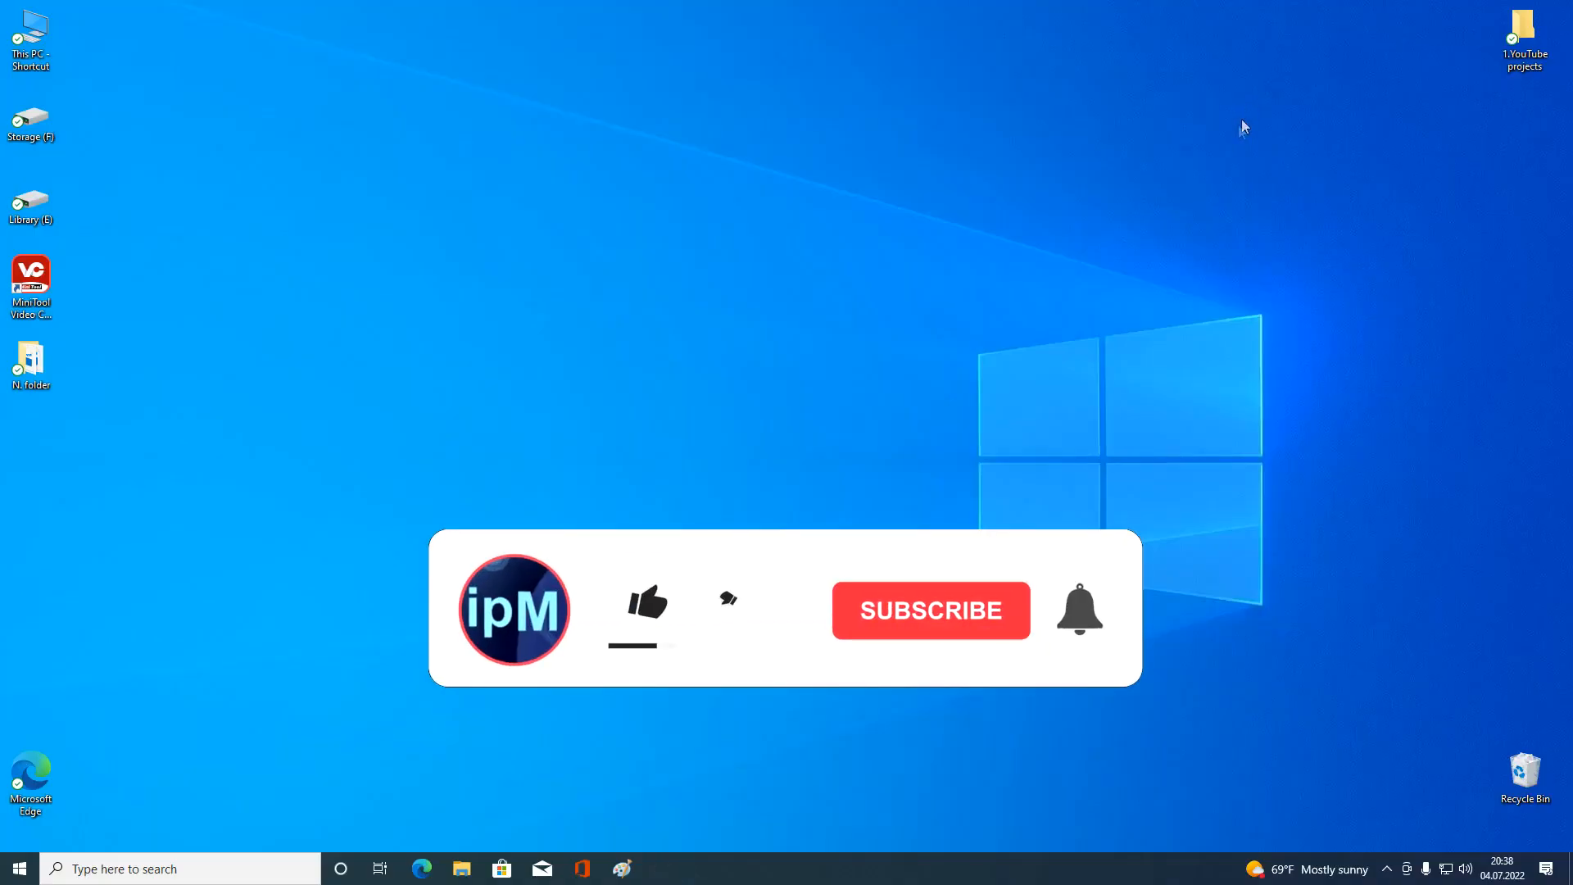